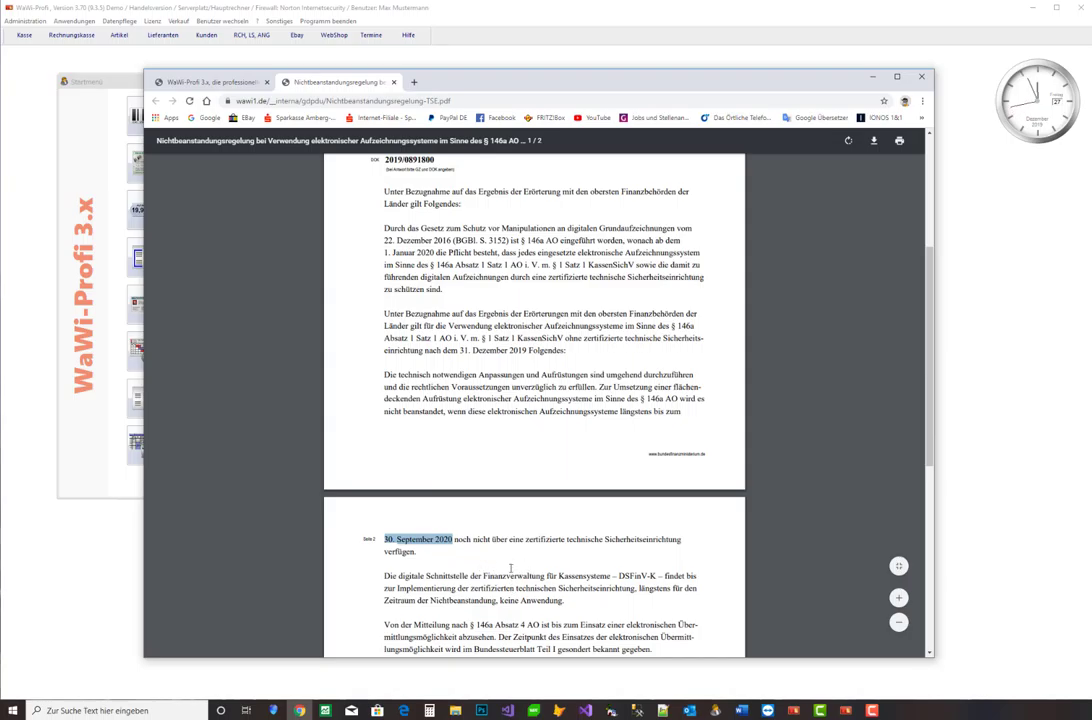
# Step: Read the Nichtbeanstandungsregelung PDF around the 30. September 2020 deadline, clear the text highlight and minimize the browser
pyautogui.scroll(-1, 512, 568)
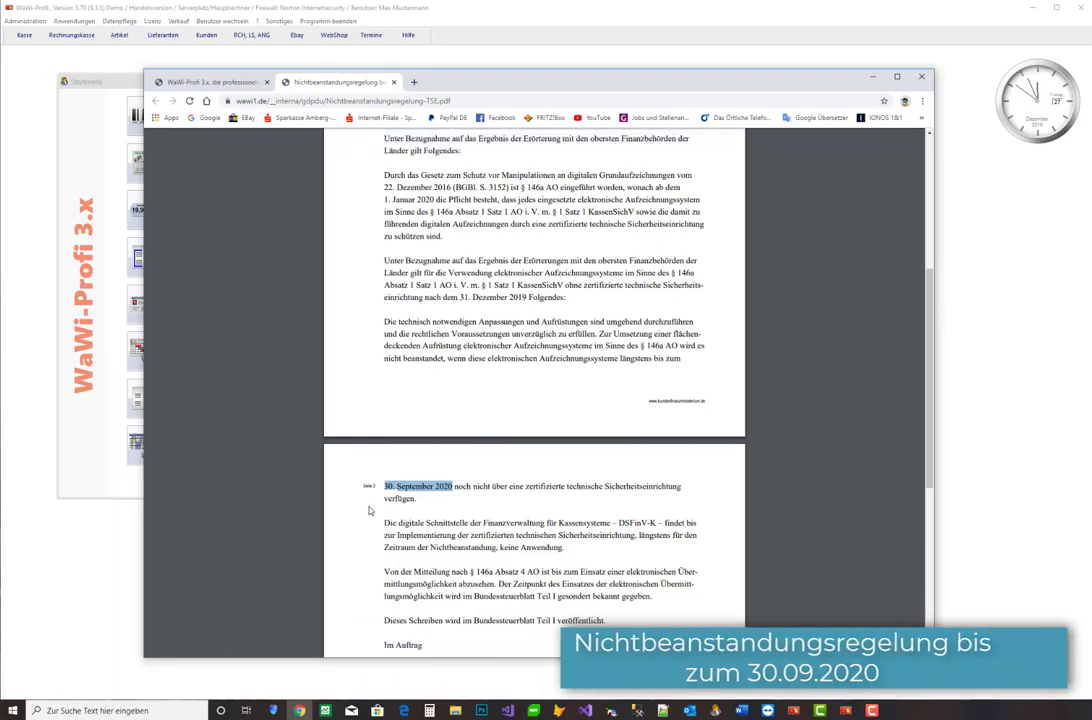
pyautogui.click(505, 567)
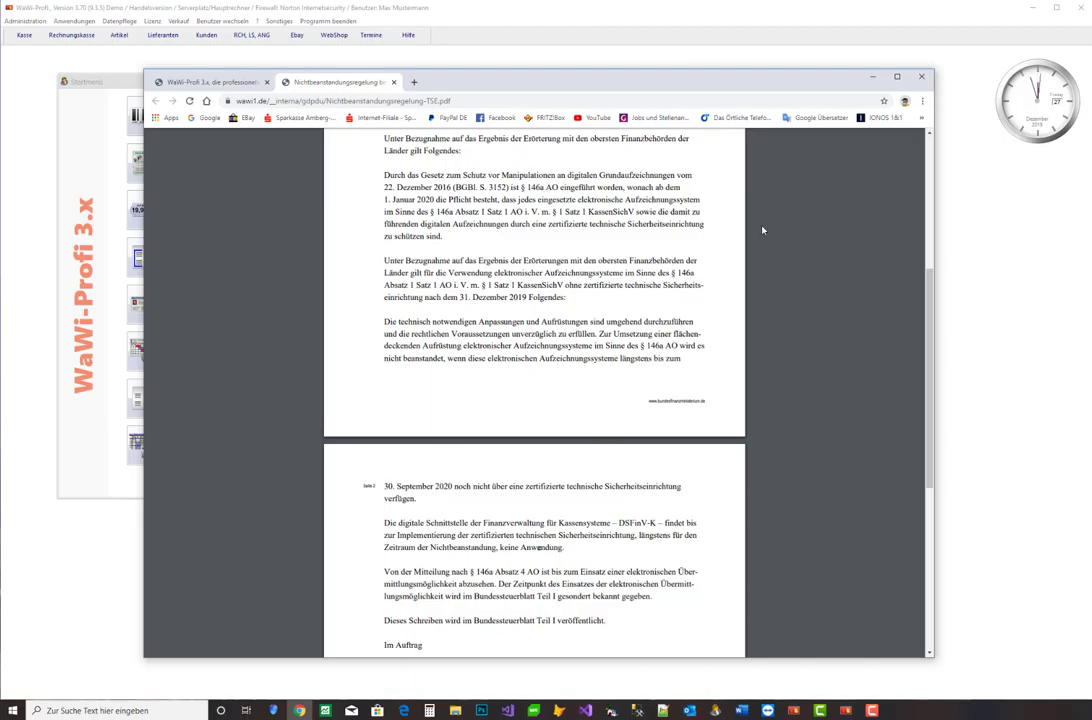
pyautogui.click(872, 76)
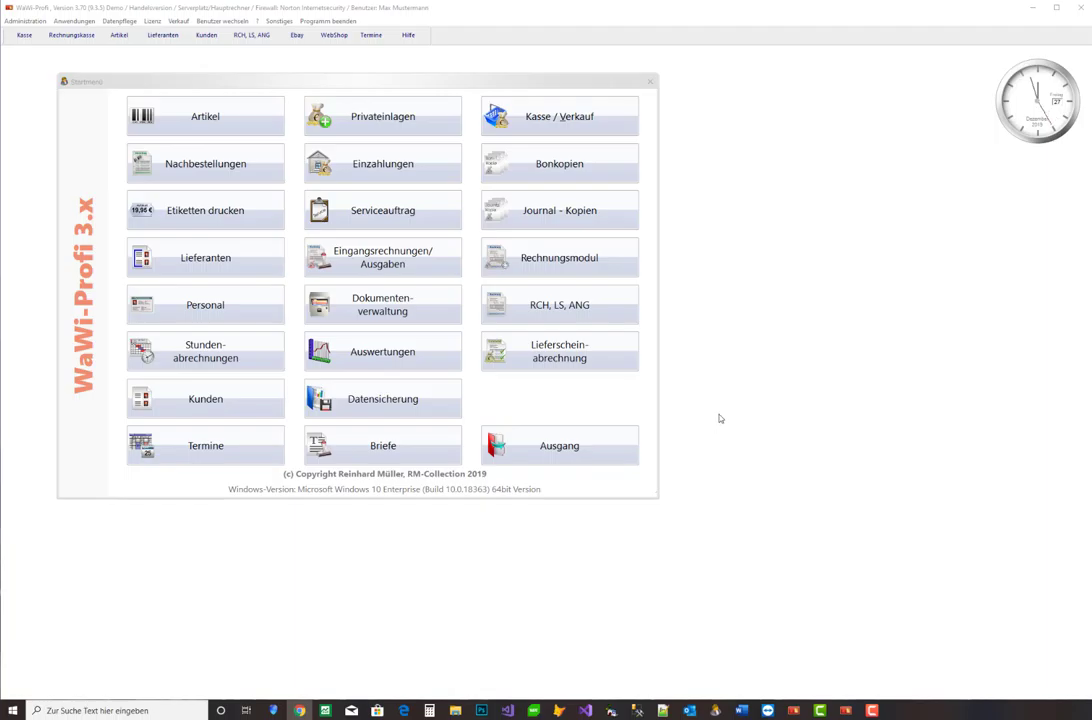
pyautogui.click(79, 9)
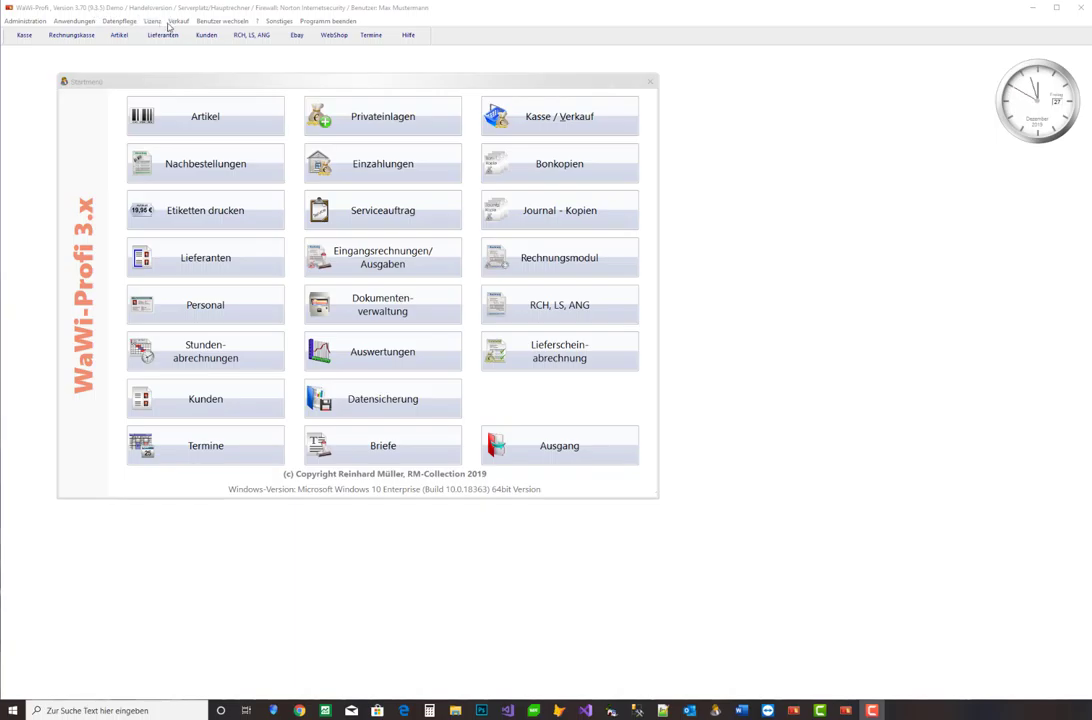
pyautogui.click(257, 21)
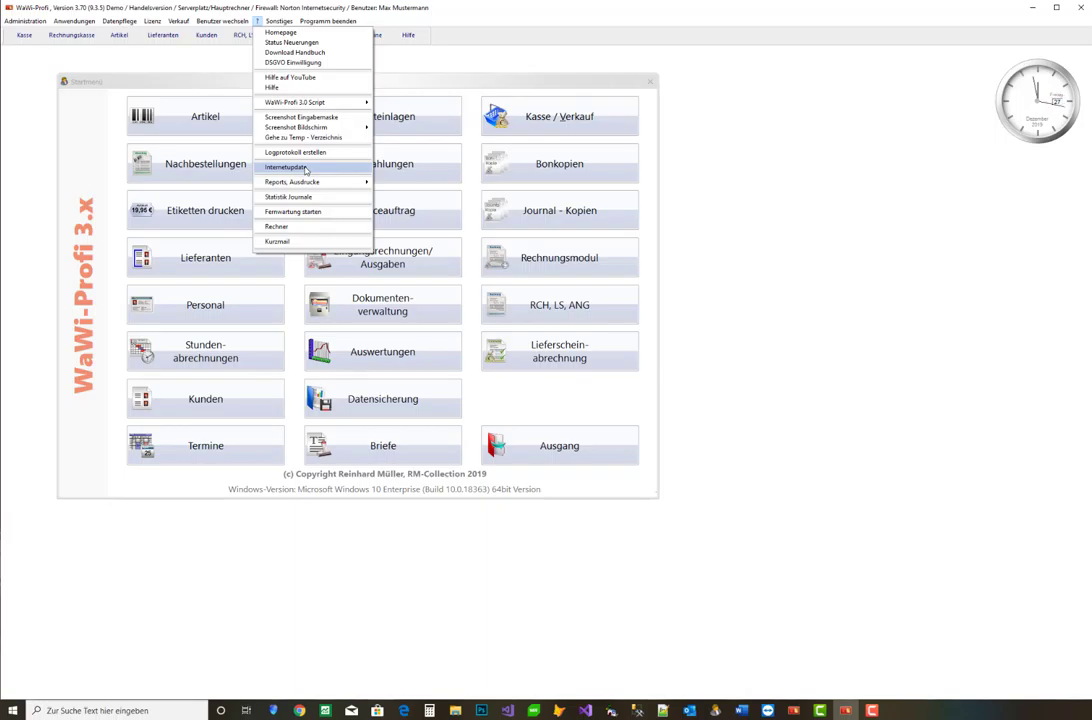
pyautogui.moveTo(152, 21)
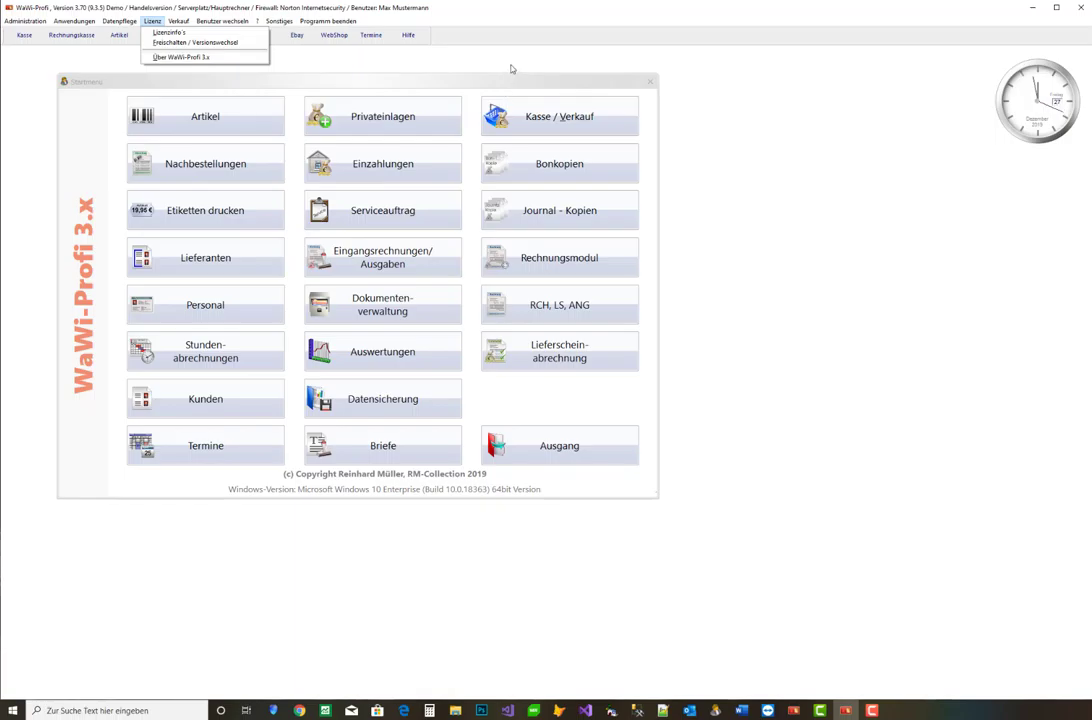
pyautogui.click(509, 66)
pyautogui.click(501, 82)
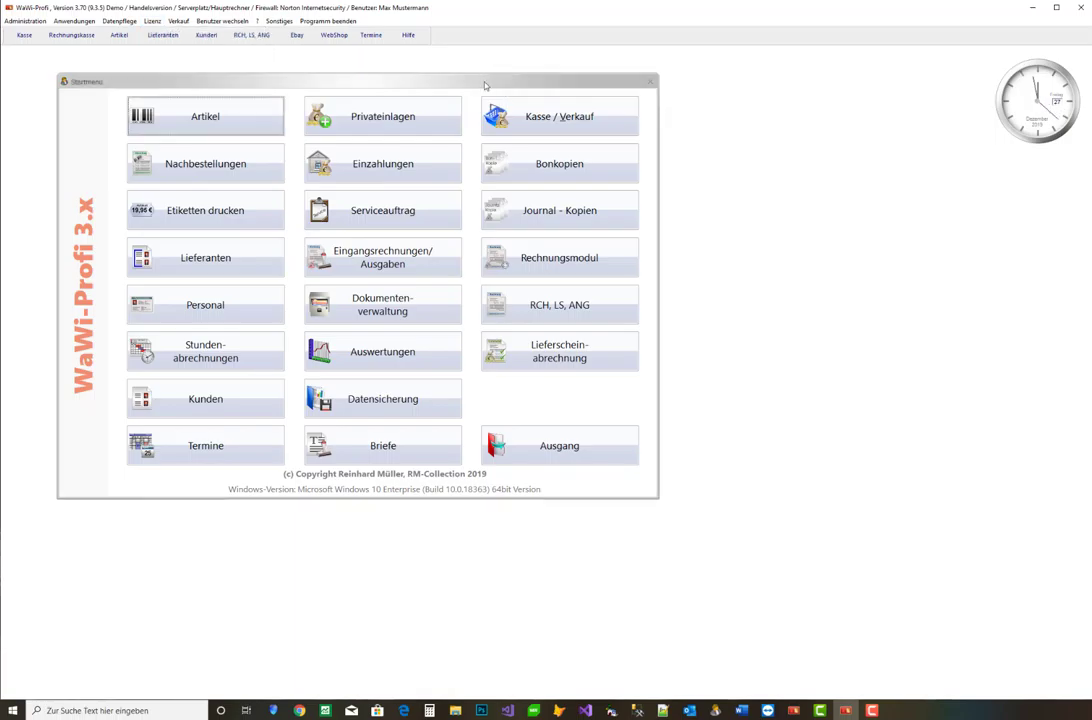
pyautogui.click(739, 358)
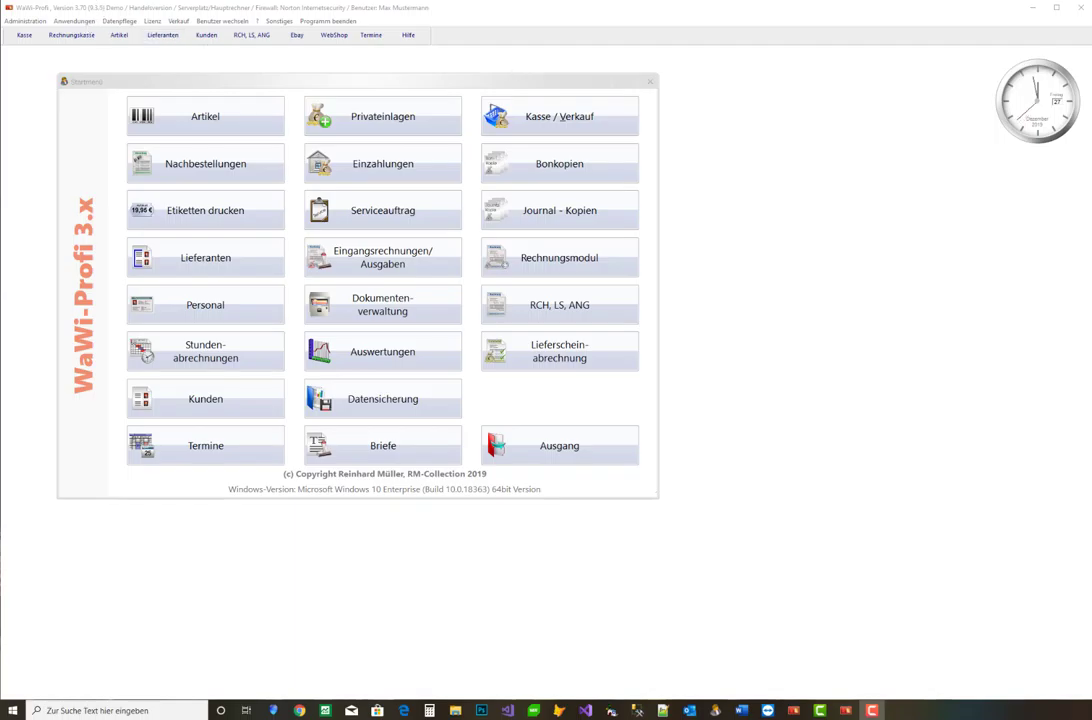
# Step: Open the Verwaltung window with the general system settings in WaWi-Profi
pyautogui.click(25, 21)
pyautogui.moveTo(60, 29)
pyautogui.click(187, 35)
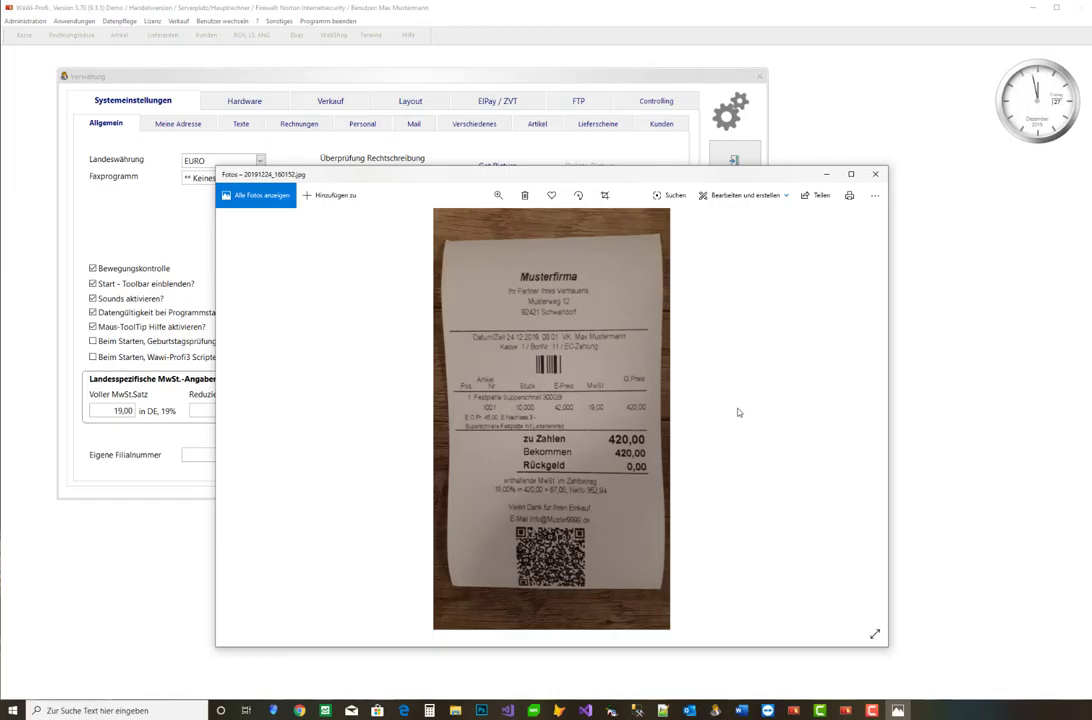
# Step: Look through the photos of sample printed receipts in the photo viewer, and minimize the viewer
pyautogui.press('Right')
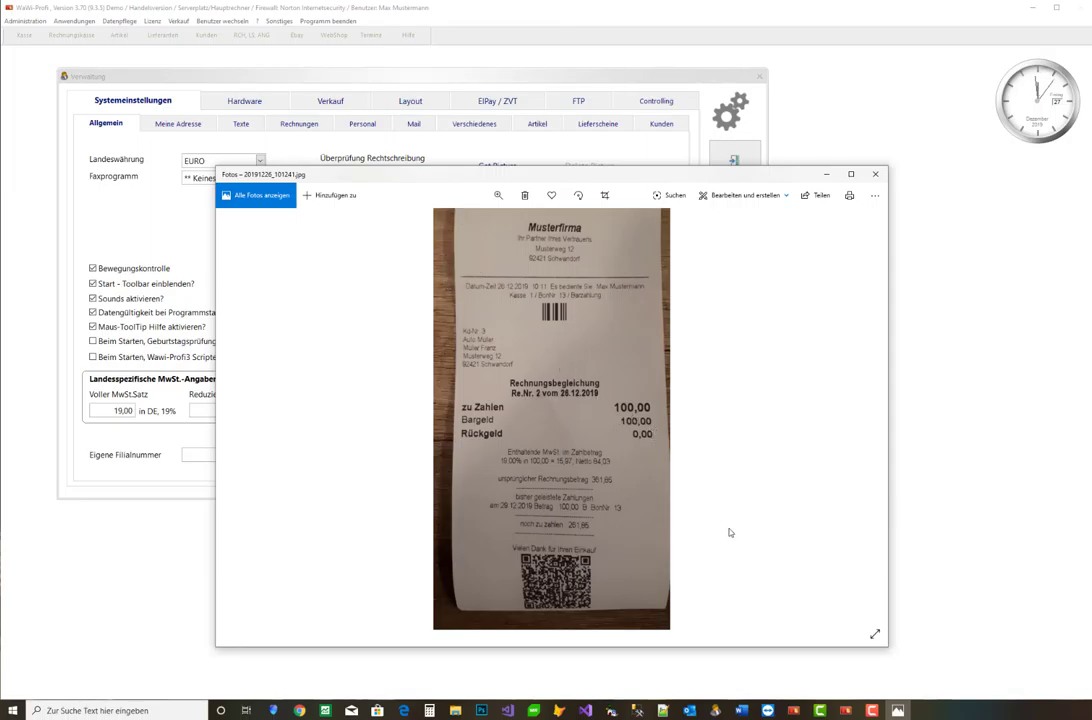
pyautogui.press('Left')
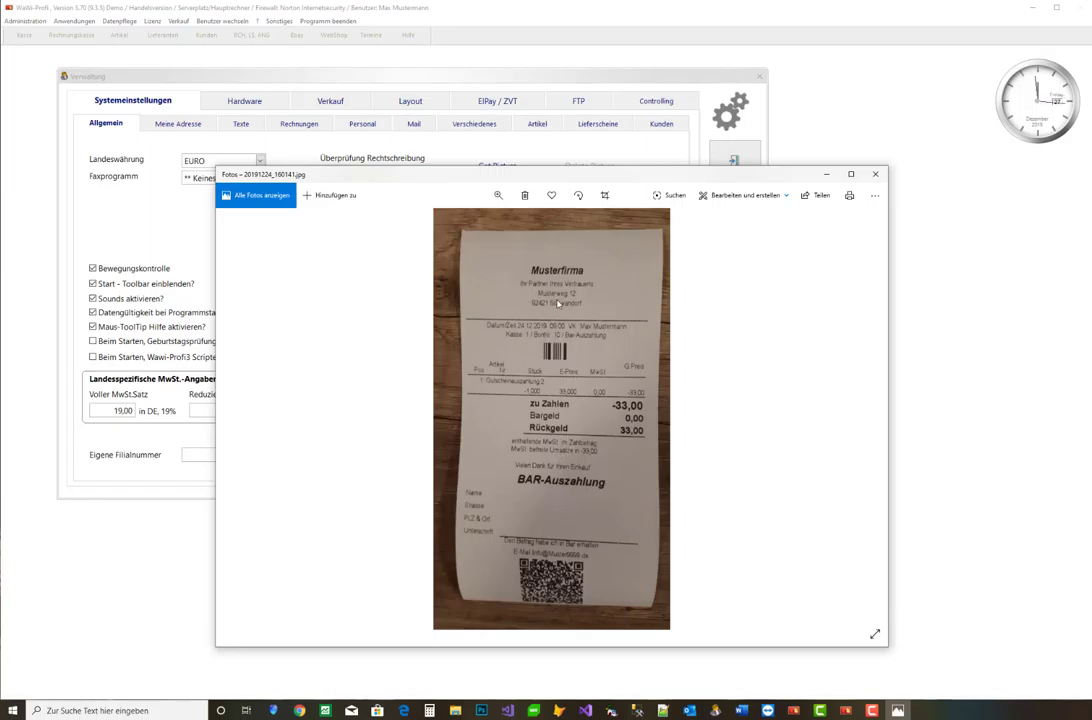
pyautogui.click(826, 174)
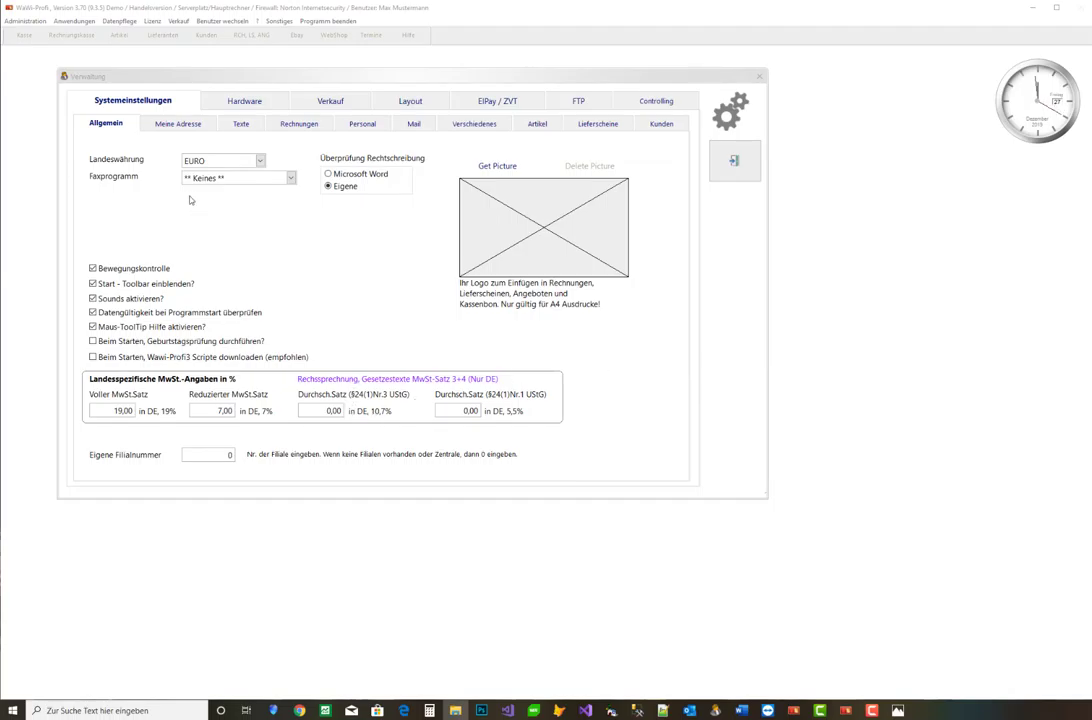
# Step: Open the Bondrucker hardware settings and examine the available printer types and printer drivers without changing the selection
pyautogui.click(235, 104)
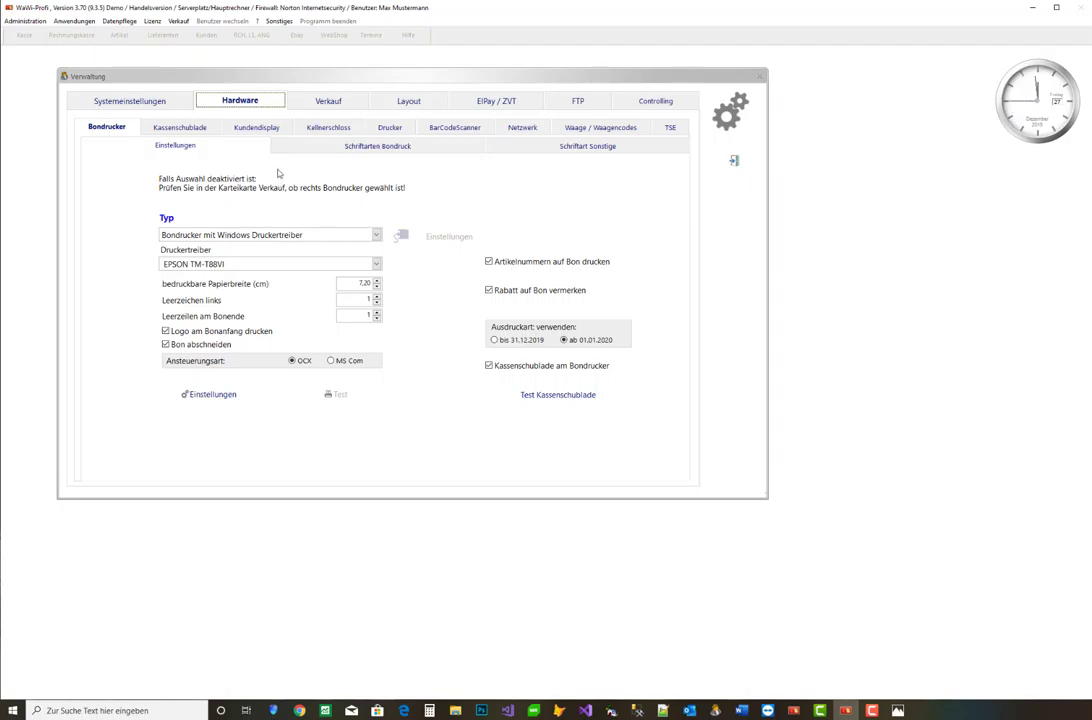
pyautogui.click(218, 235)
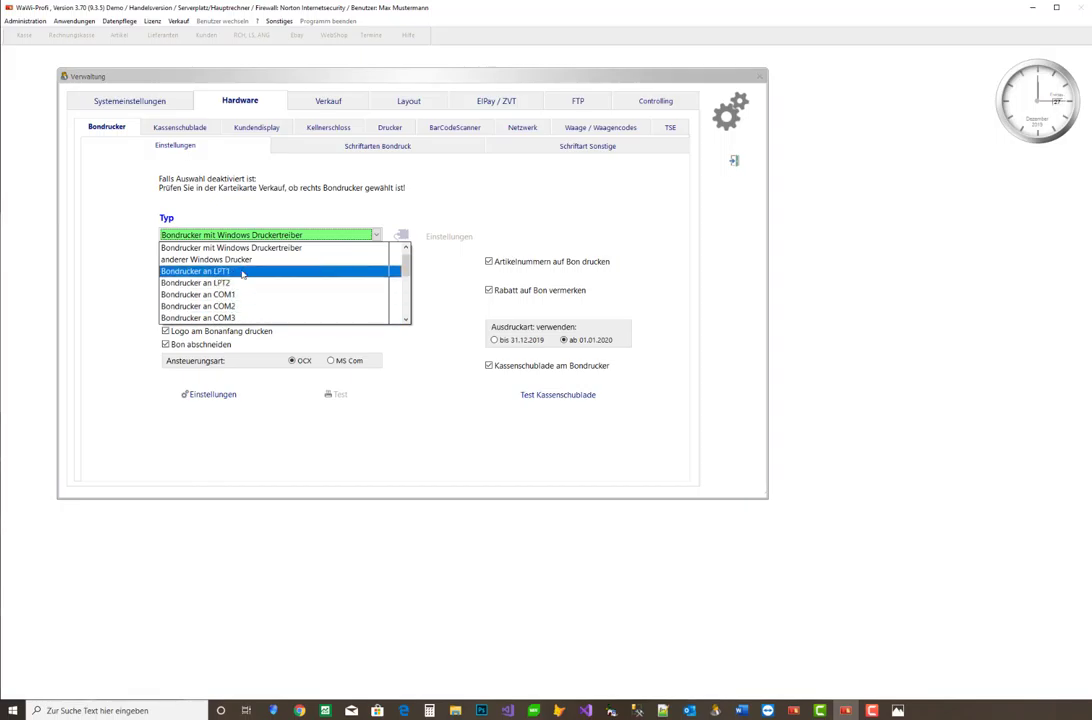
pyautogui.click(434, 183)
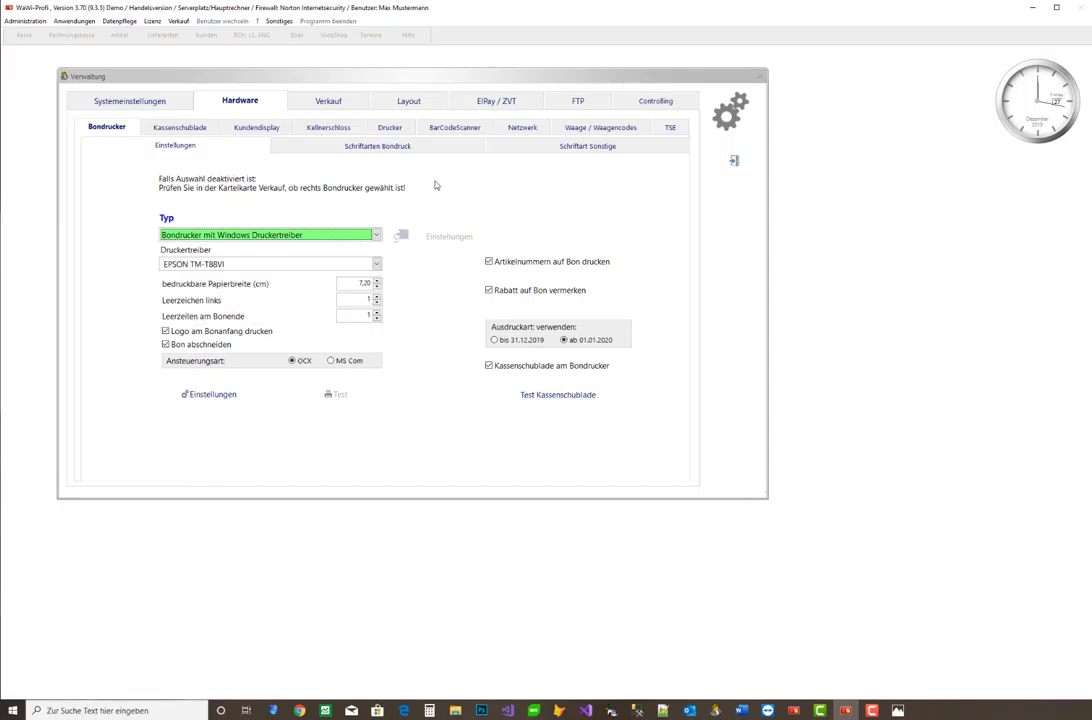
pyautogui.click(261, 235)
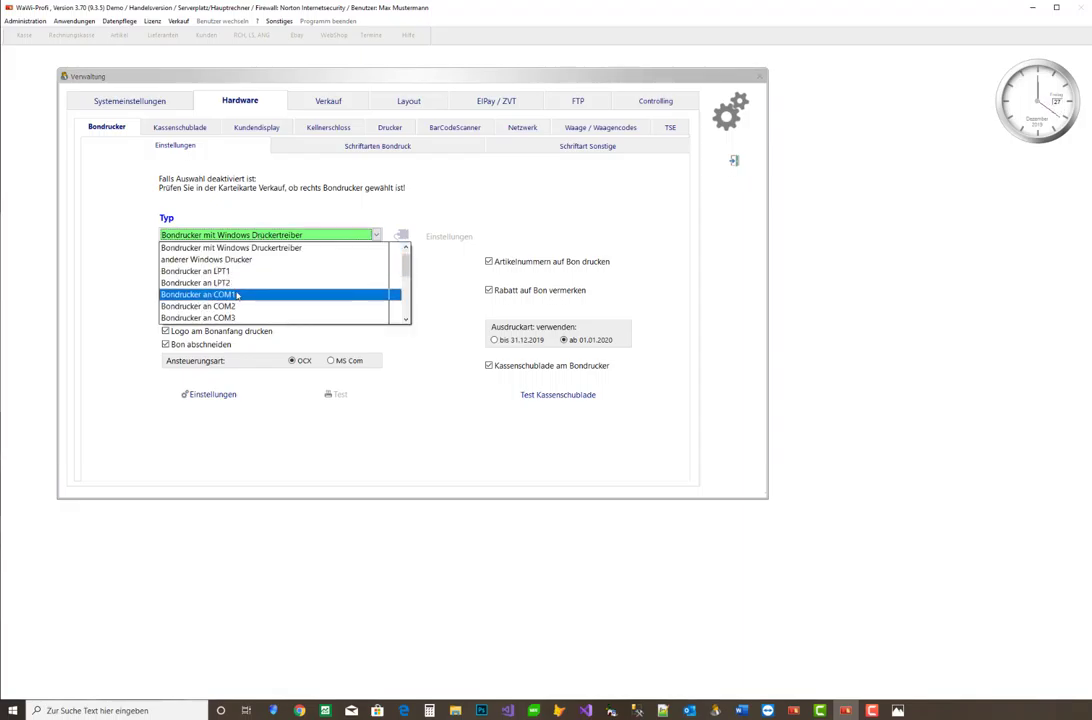
pyautogui.click(685, 234)
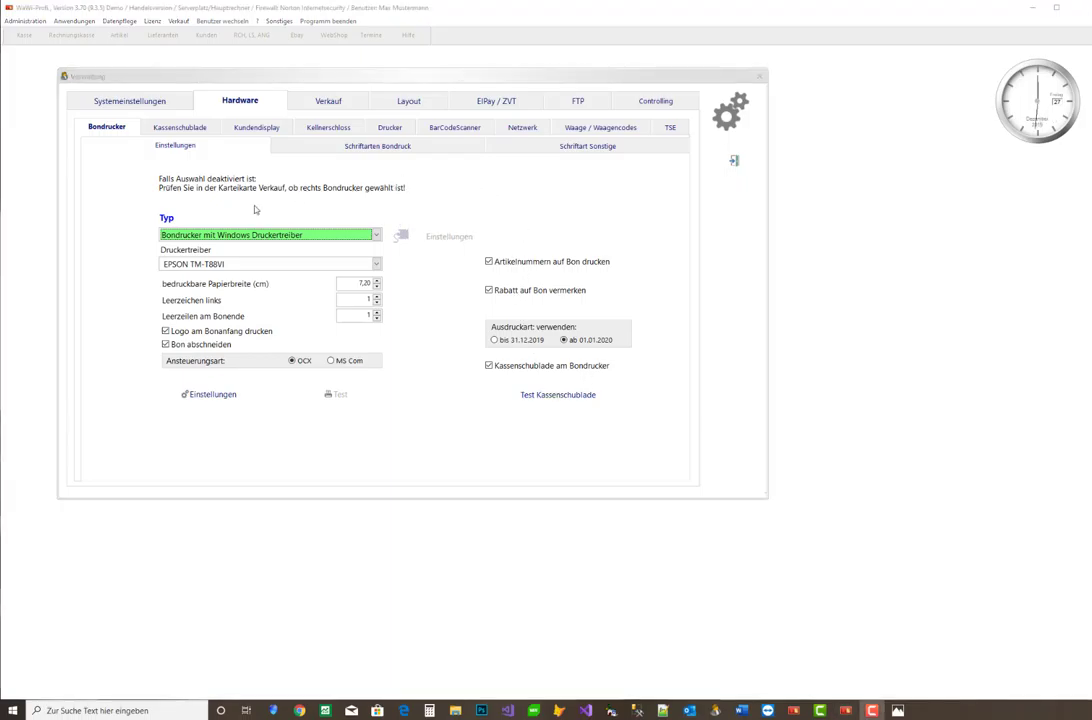
pyautogui.click(187, 264)
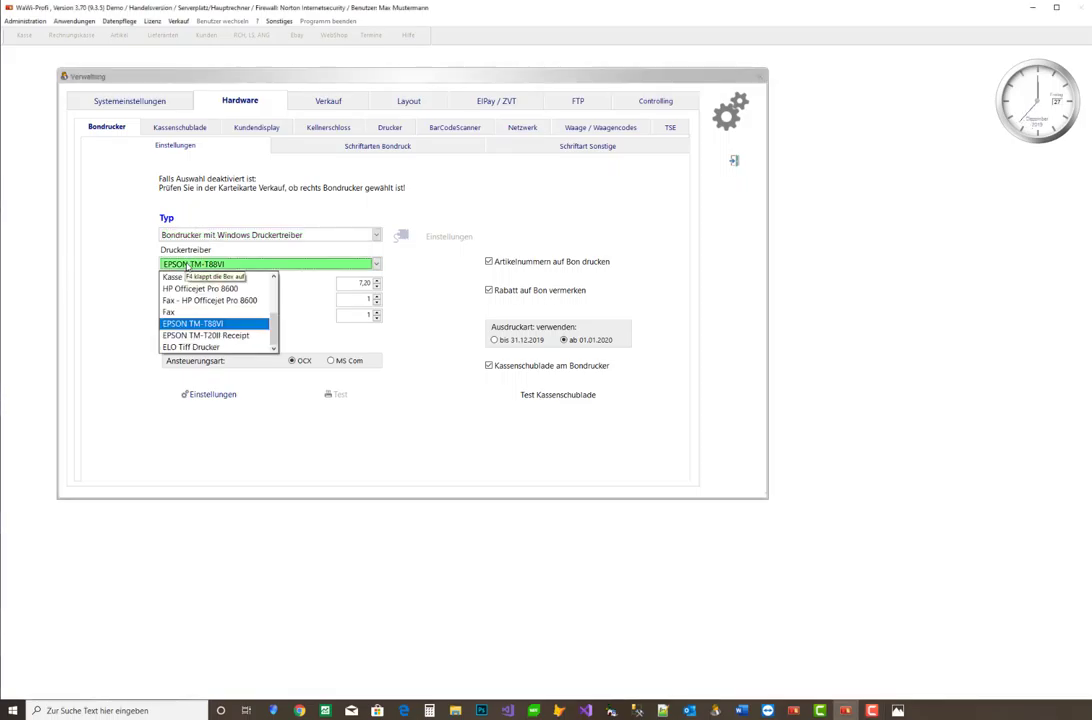
pyautogui.click(276, 401)
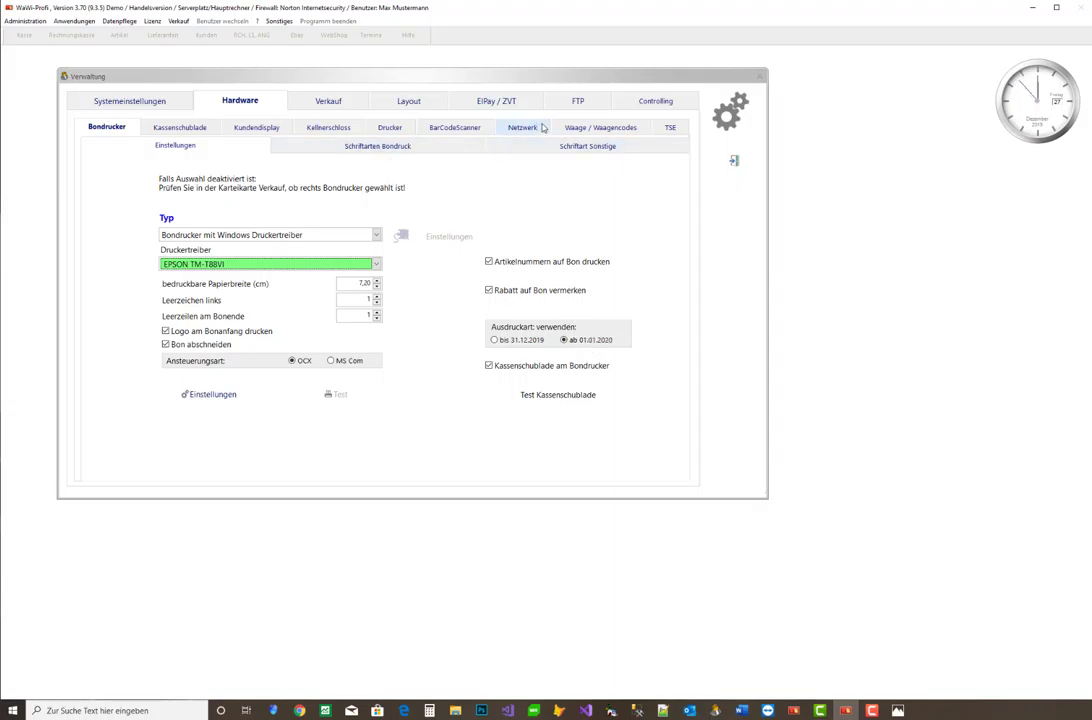
# Step: Open the cash register's Bon settings under Verkauf, leave the Bondruckabfrage deactivated and set its standard to Ja
pyautogui.click(318, 102)
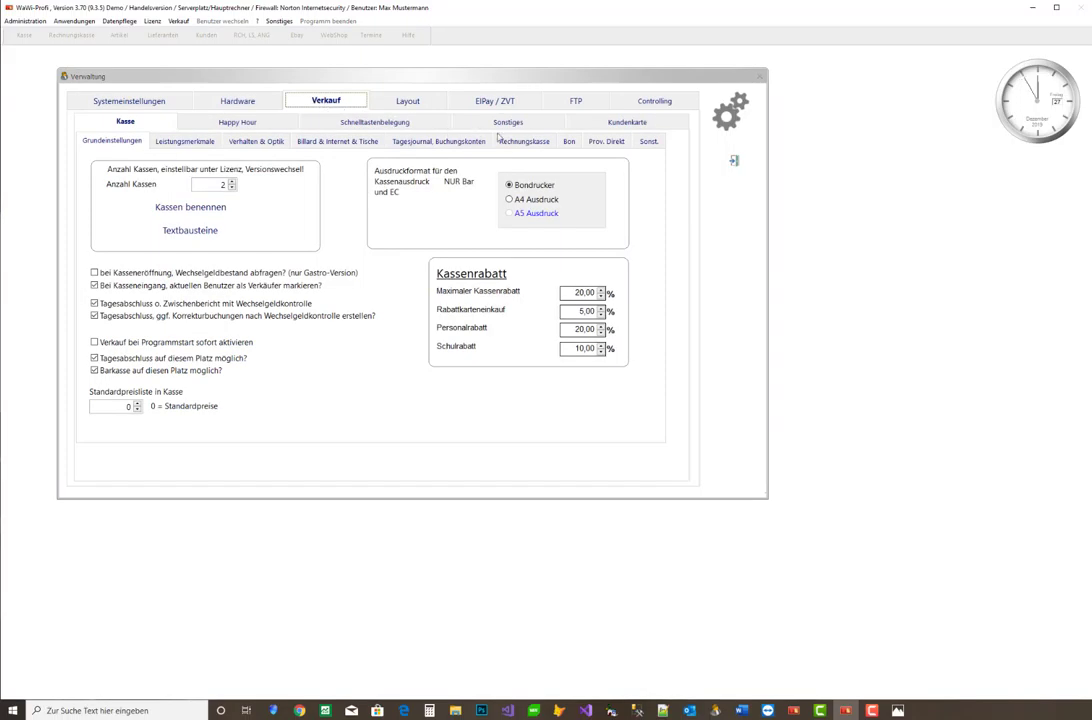
pyautogui.click(570, 142)
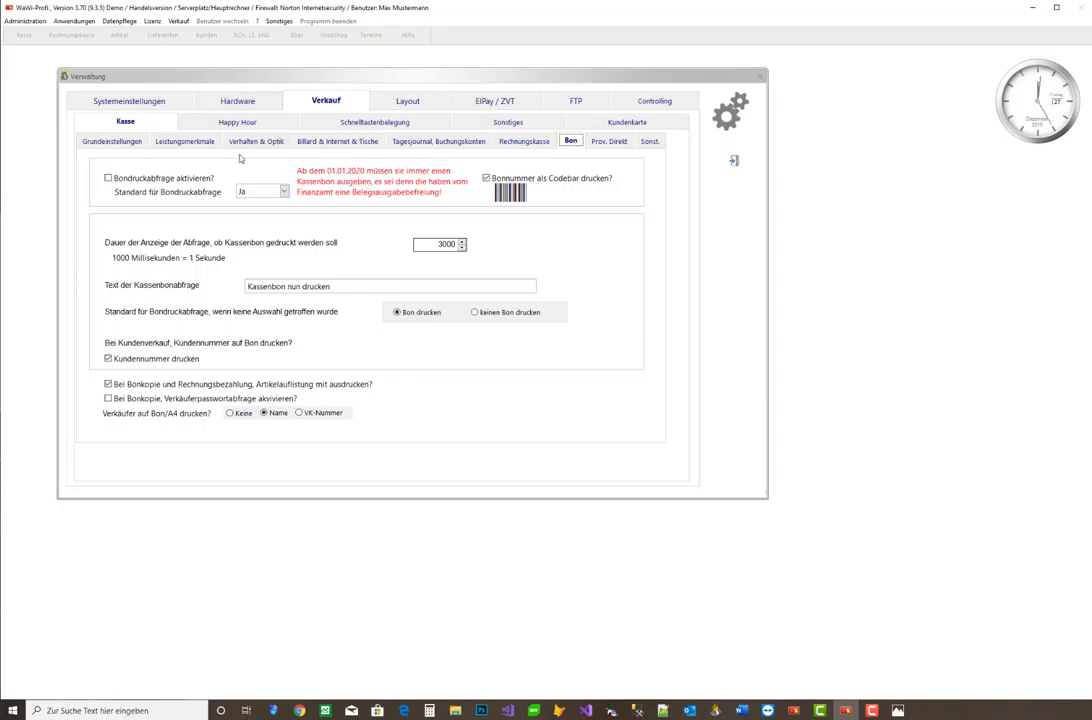
pyautogui.click(158, 180)
pyautogui.click(110, 178)
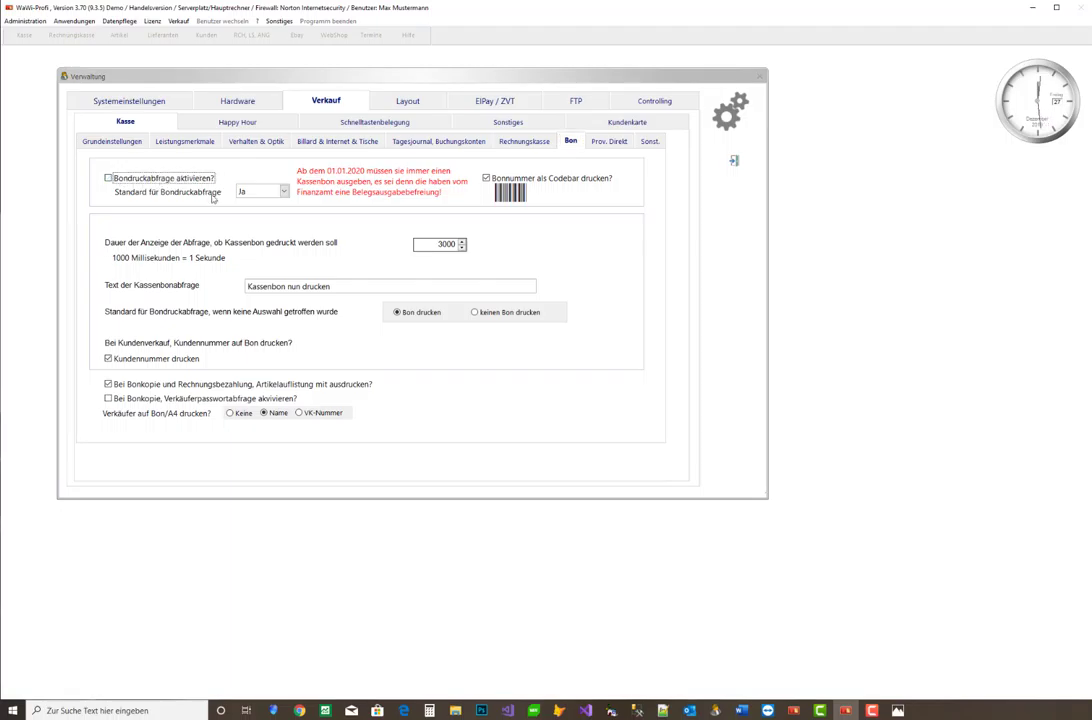
pyautogui.click(262, 192)
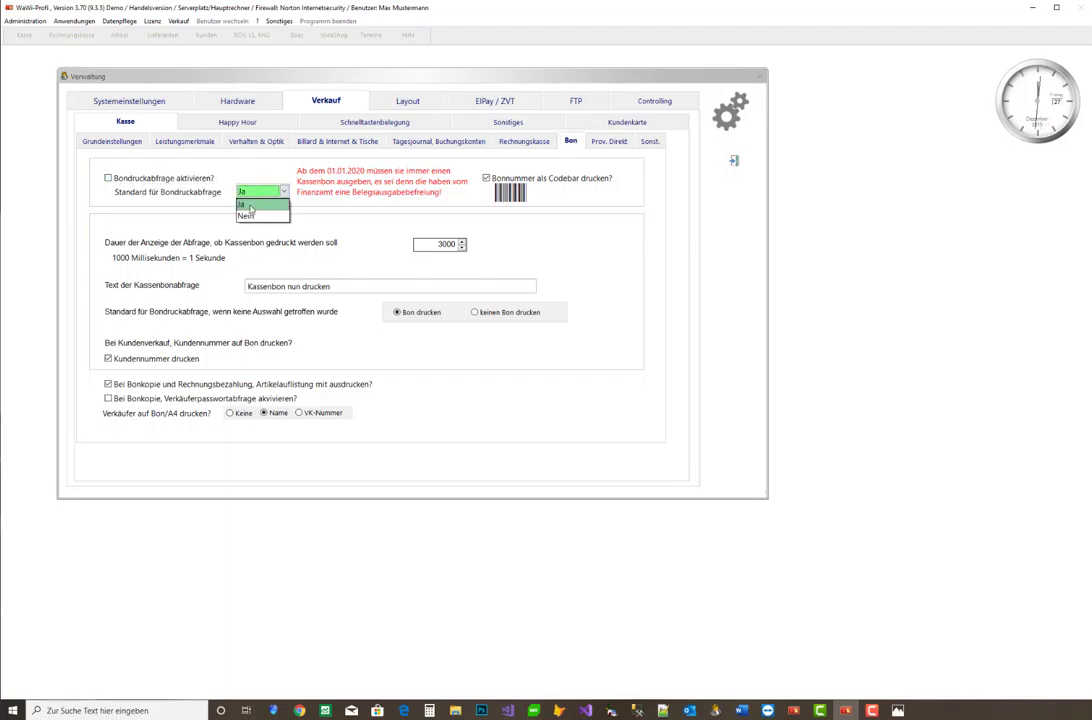
pyautogui.click(249, 207)
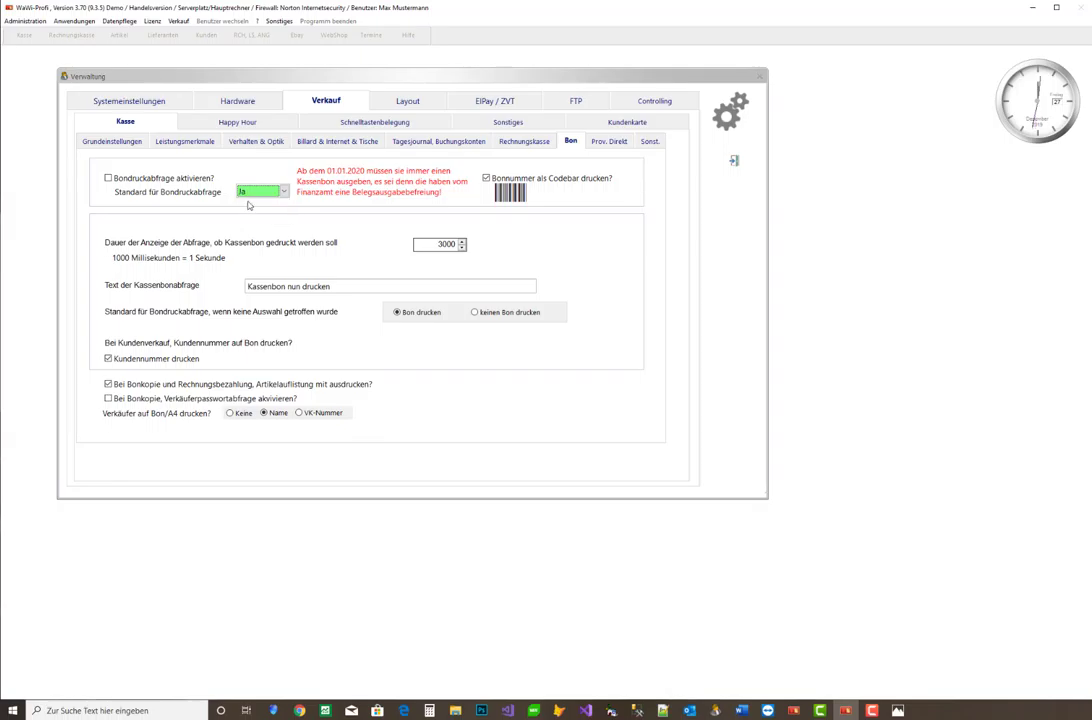
# Step: Set the standard for the Bondruckabfrage without a selection to Bon drucken, and close the Verwaltung window
pyautogui.doubleClick(451, 244)
pyautogui.click(370, 333)
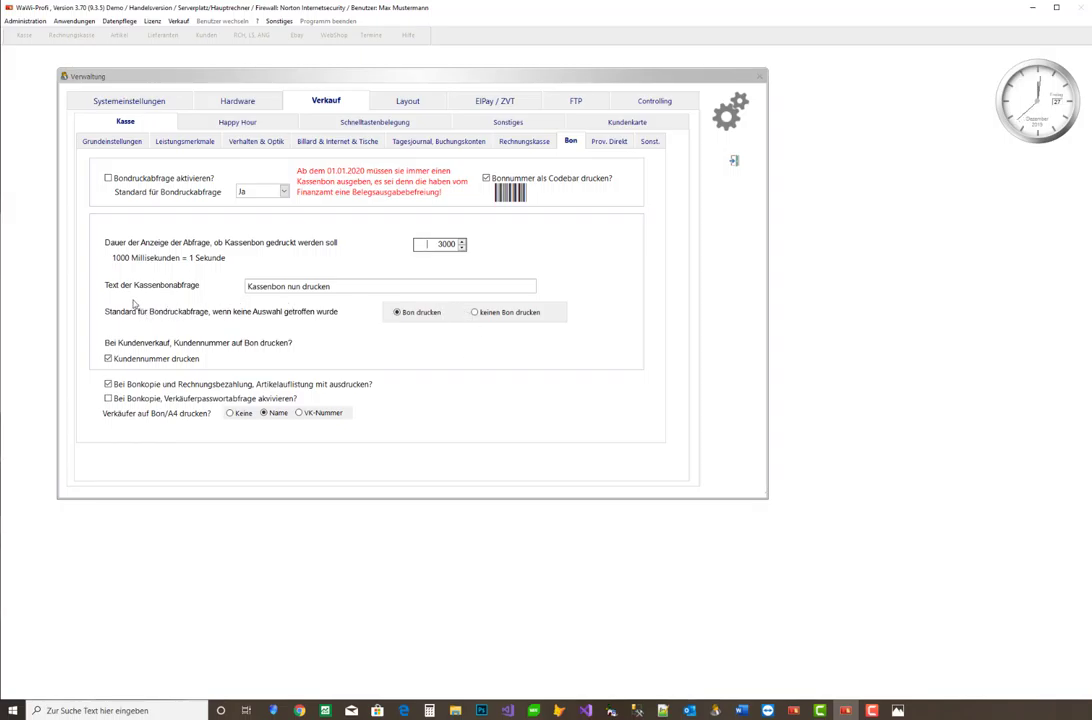
pyautogui.click(407, 316)
pyautogui.click(733, 160)
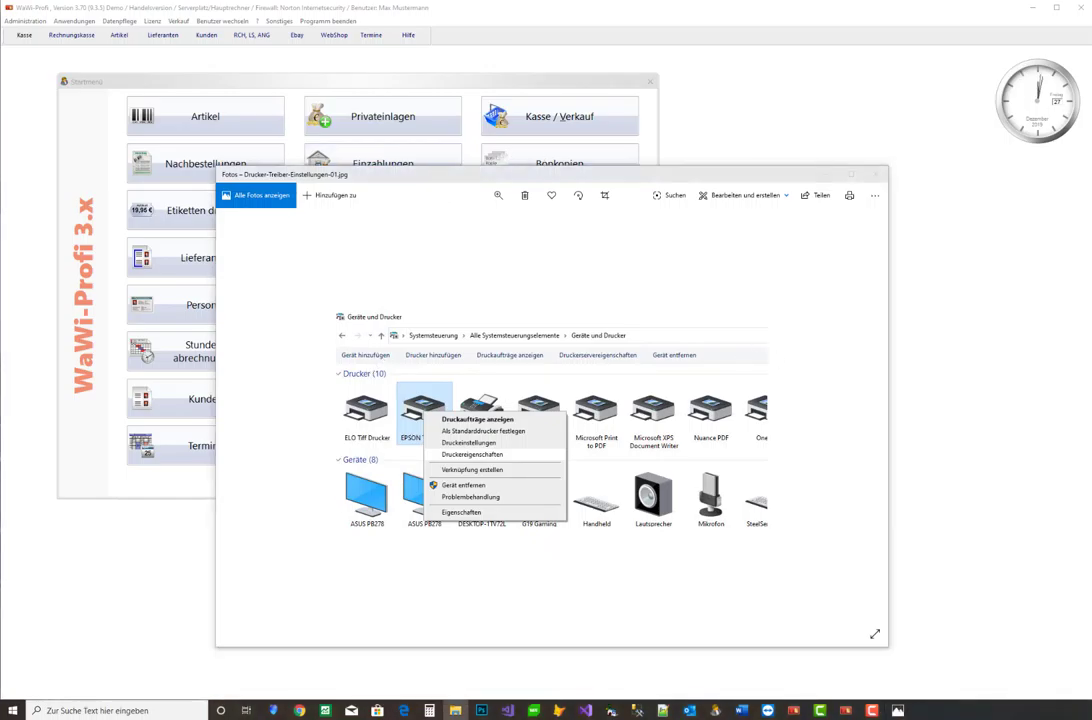
# Step: Look through the sample receipt photo and the screenshots of the EPSON TM-T88VI printer driver settings in the photo viewer
pyautogui.press('Right')
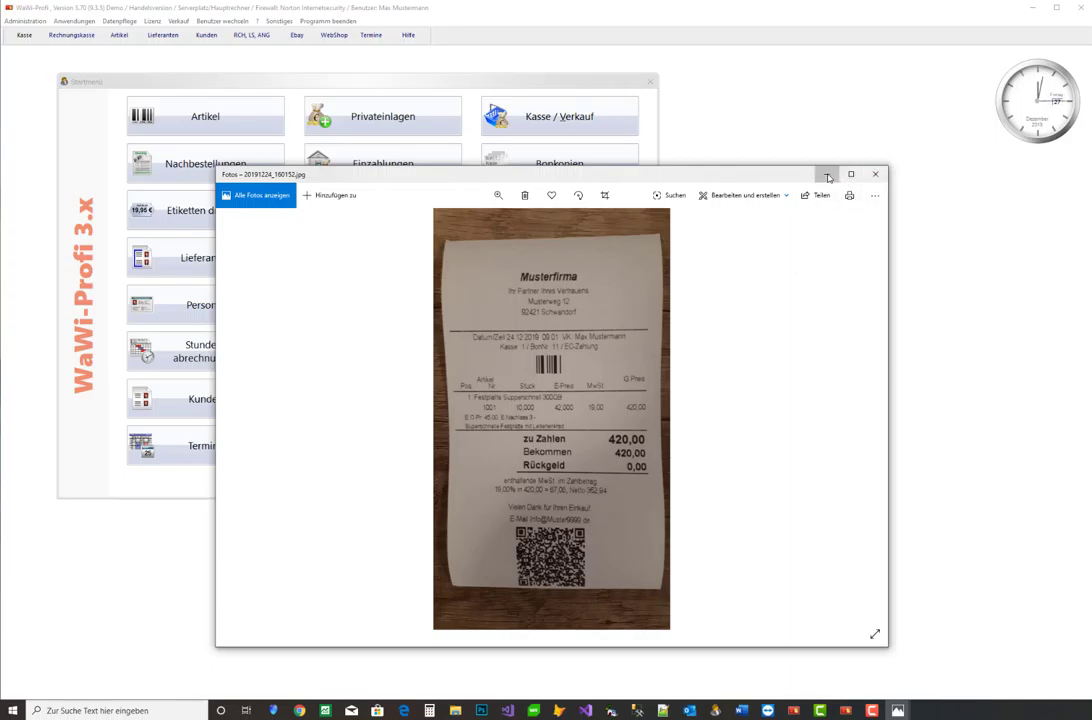
pyautogui.press('Right')
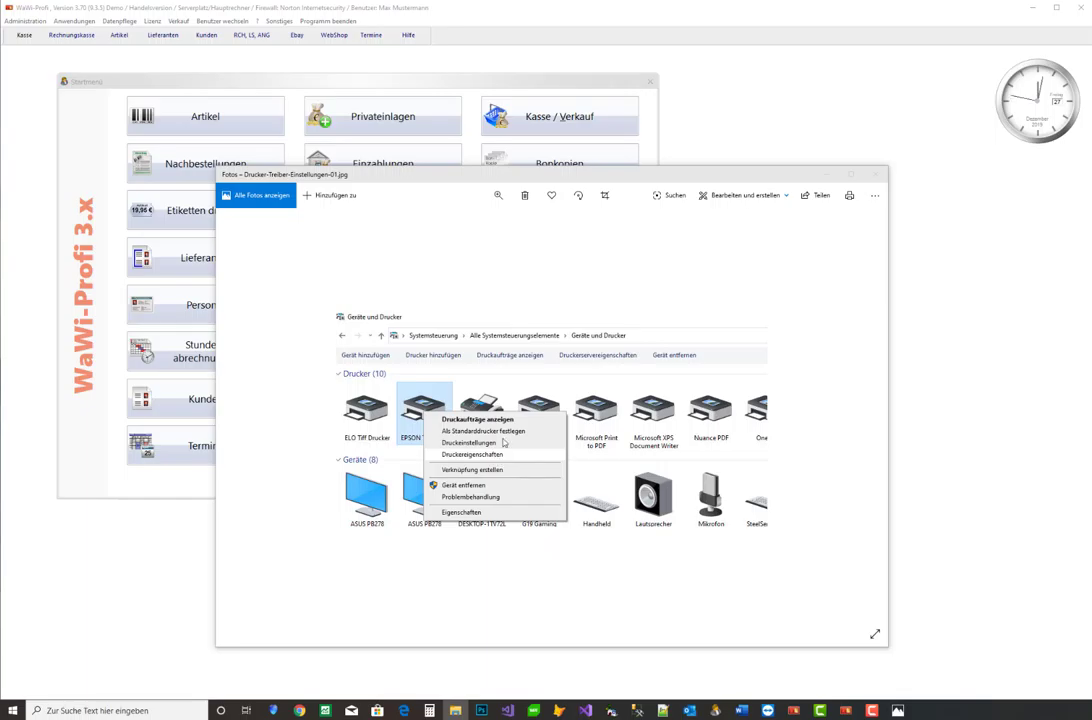
pyautogui.press('Right')
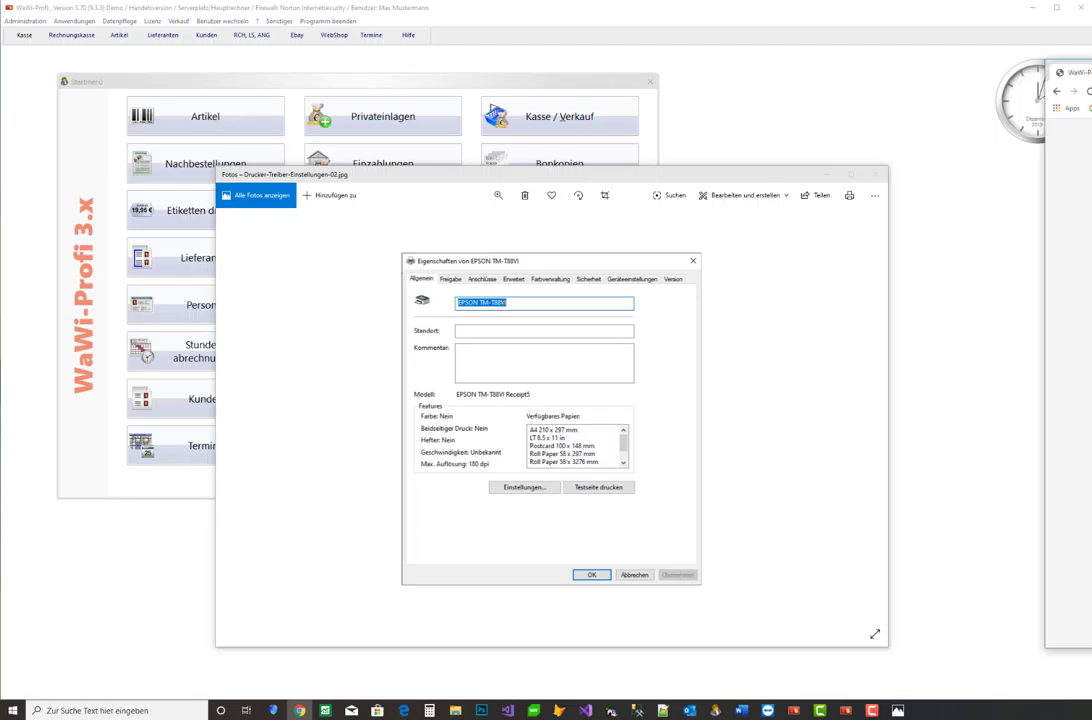
# Step: Switch to the browser and open the EPSON Downloadseite for POS printers from the wawi1.de drivers page
pyautogui.moveTo(1091, 61); pyautogui.dragTo(410, 61)
pyautogui.scroll(-11, 666, 393)
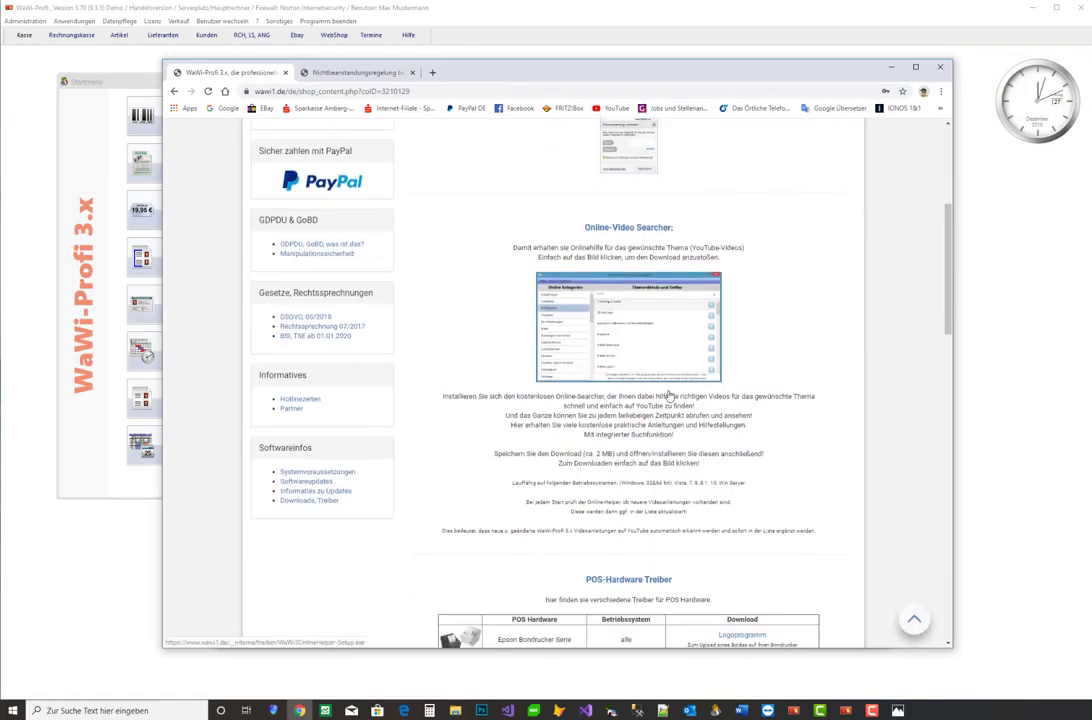
pyautogui.scroll(5, 560, 390)
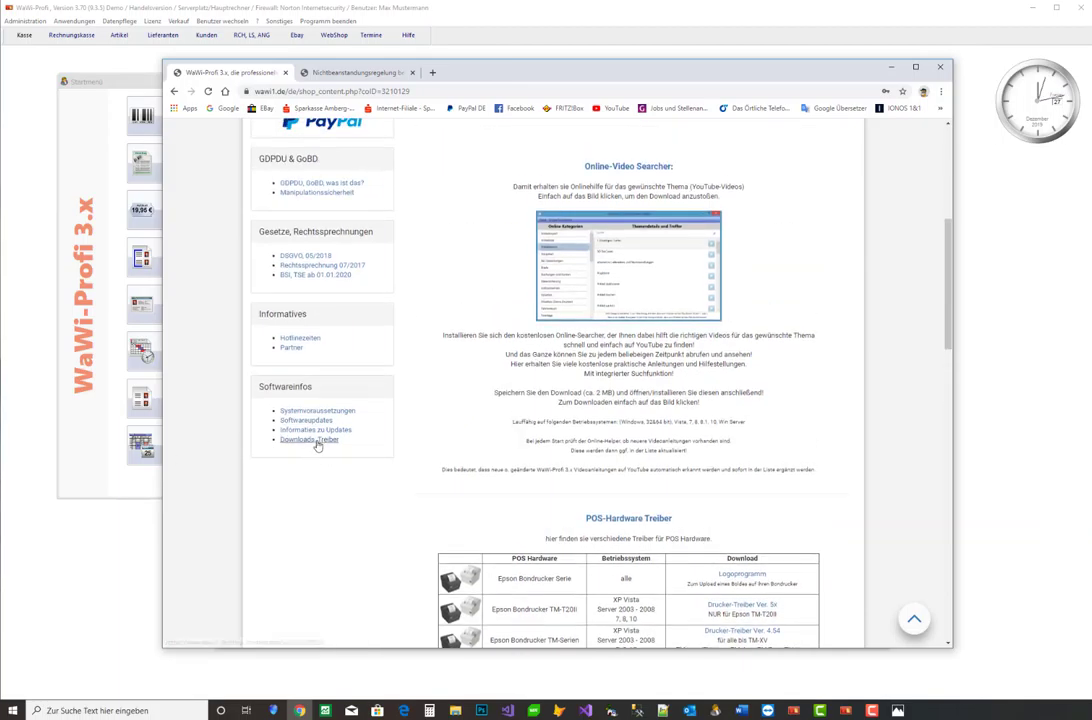
pyautogui.scroll(-9, 665, 480)
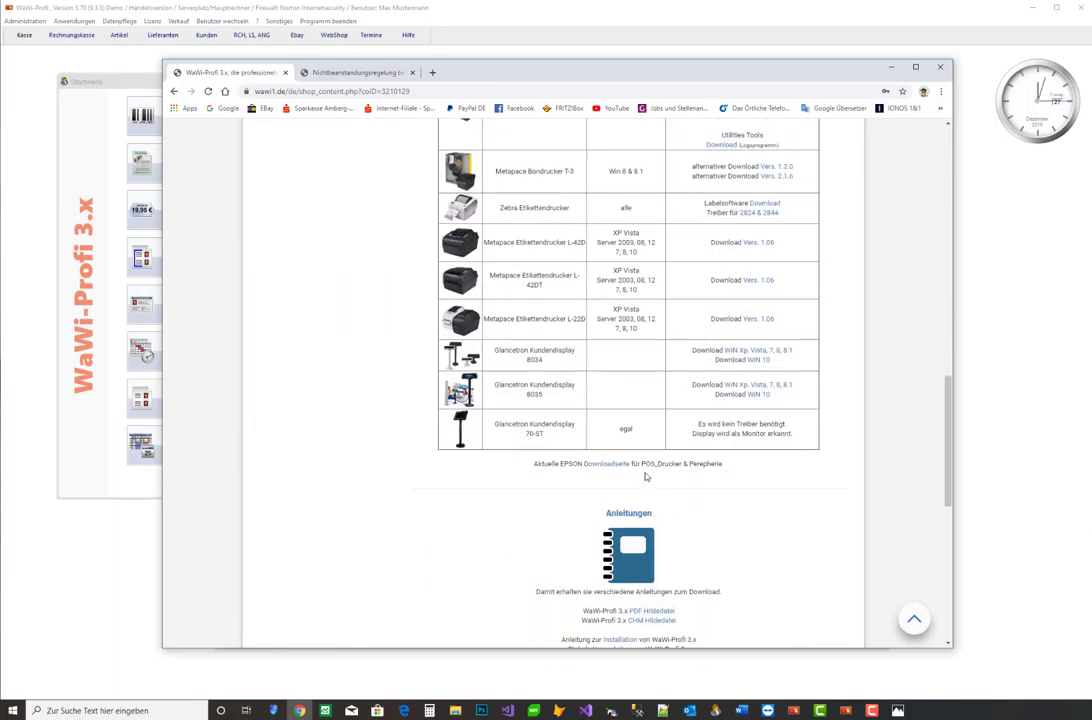
pyautogui.moveTo(518, 465); pyautogui.dragTo(739, 470)
pyautogui.click(603, 470)
pyautogui.click(608, 467)
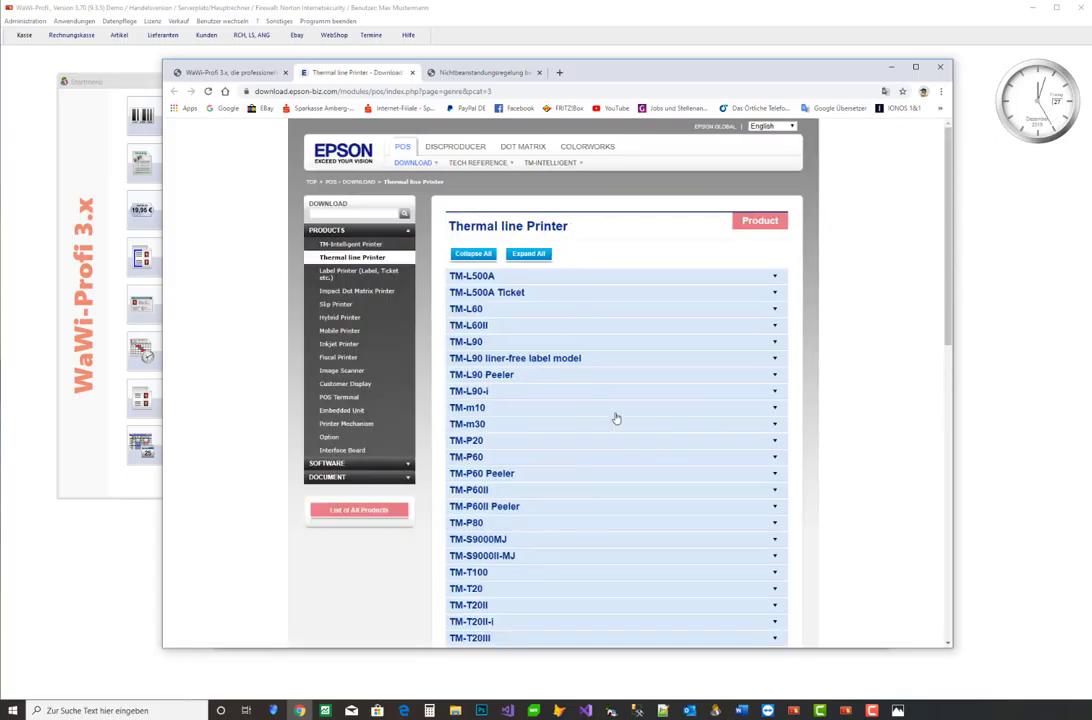
# Step: Look through EPSON's Thermal line Printer list for the receipt printer model
pyautogui.scroll(-3, 620, 404)
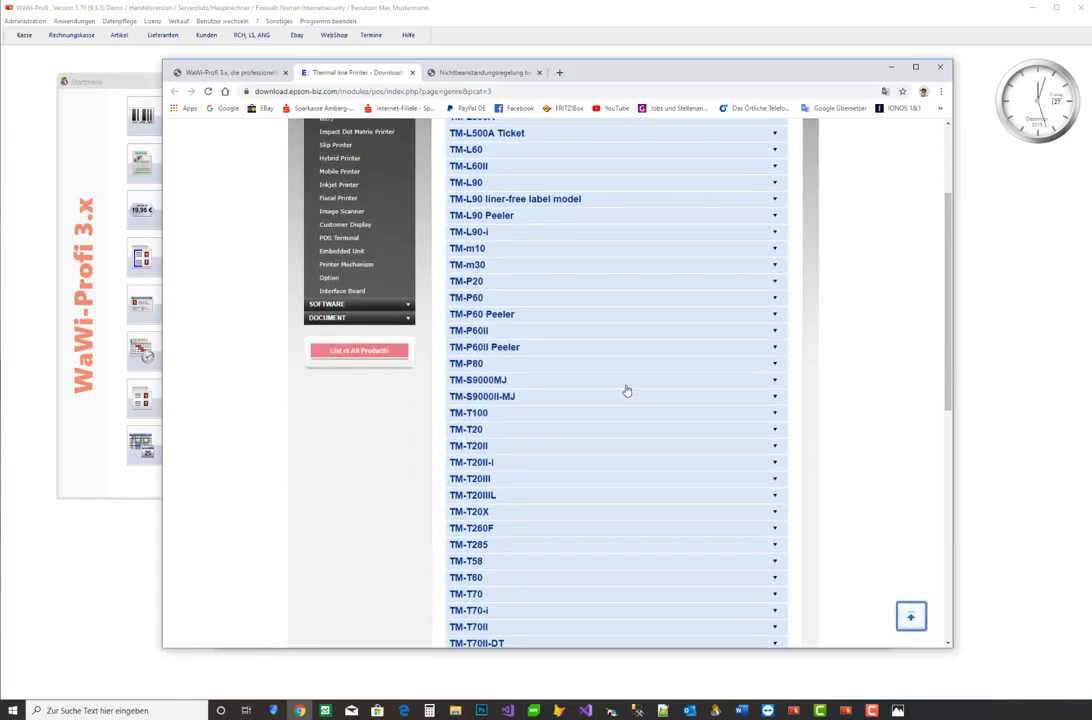
pyautogui.scroll(-7, 620, 404)
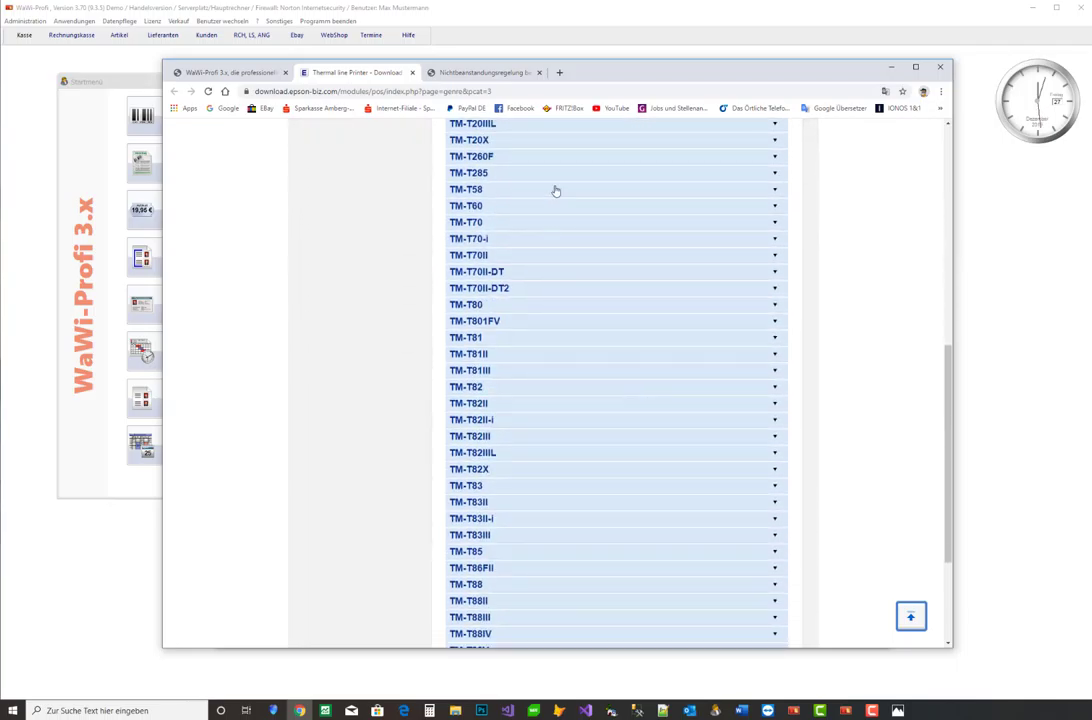
pyautogui.click(517, 440)
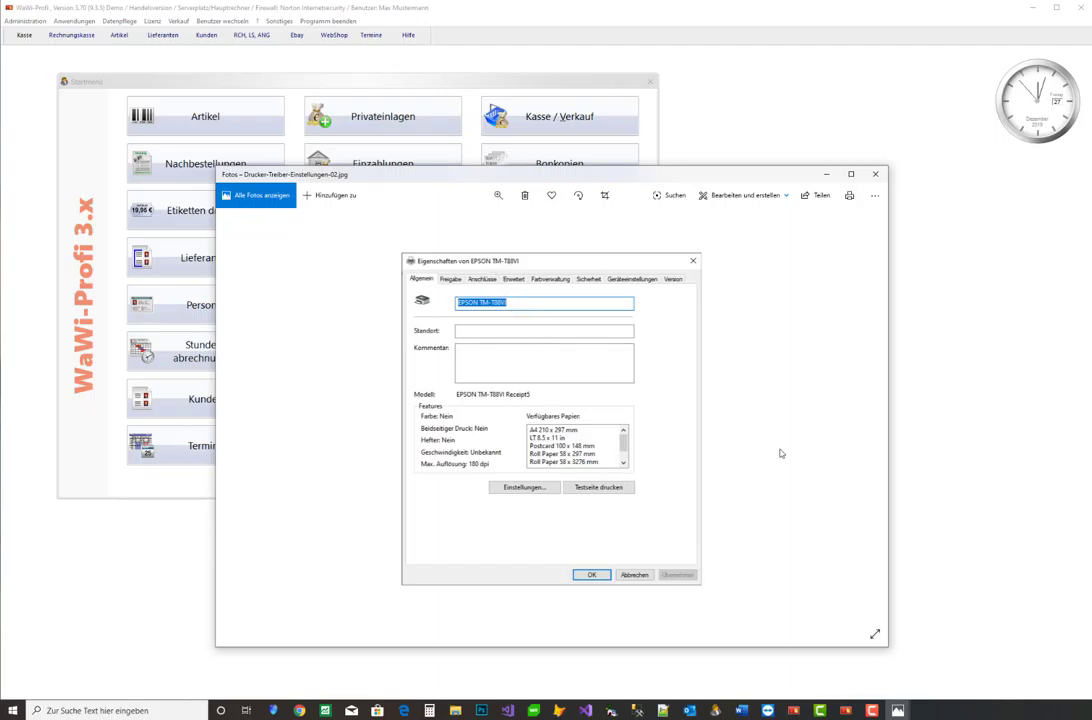
# Step: Review the EPSON TM-T88VI driver and APD5 Utility settings screenshots, and close the photo viewer
pyautogui.press('Right')
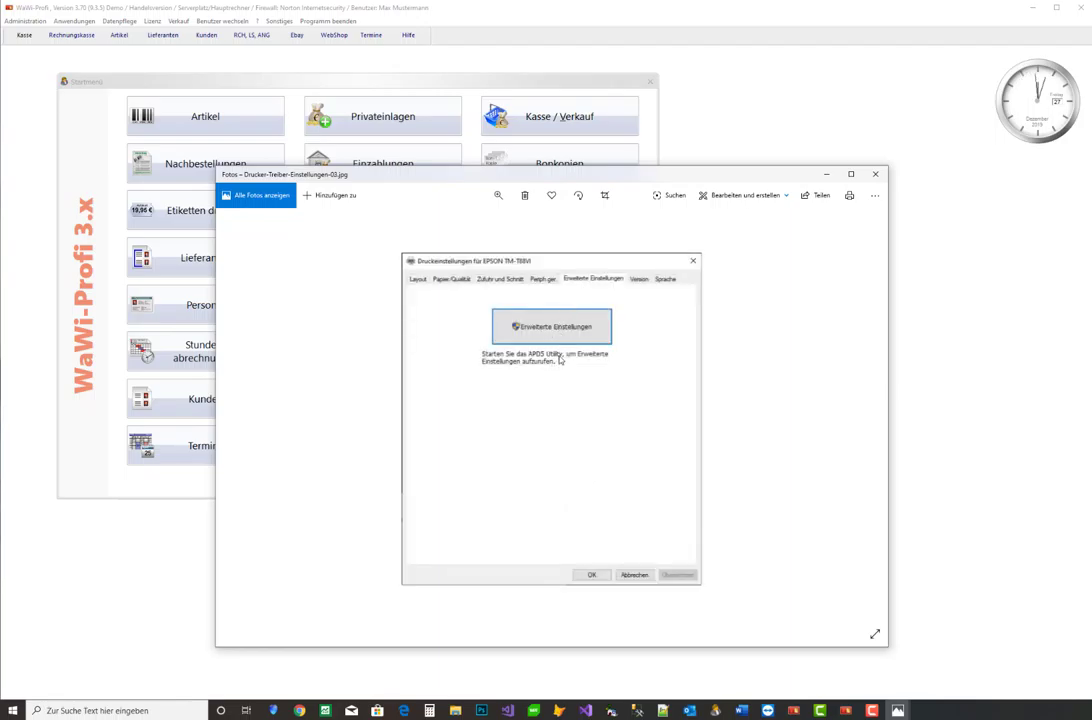
pyautogui.press('Right')
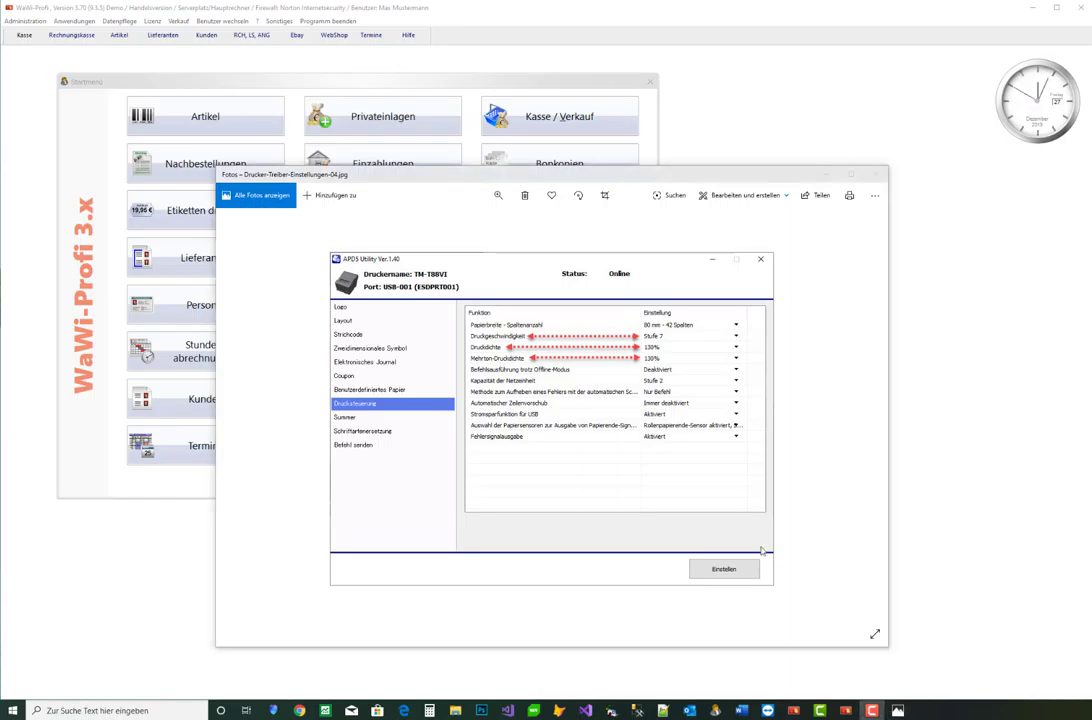
pyautogui.press('Right')
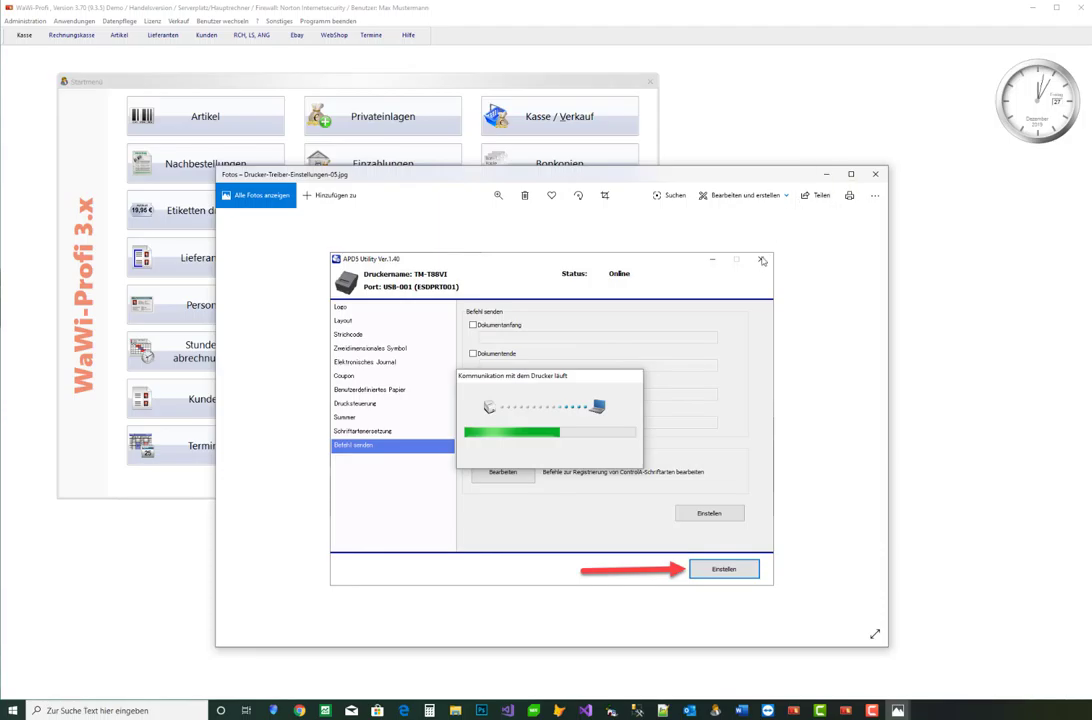
pyautogui.press('Left')
pyautogui.press('Left')
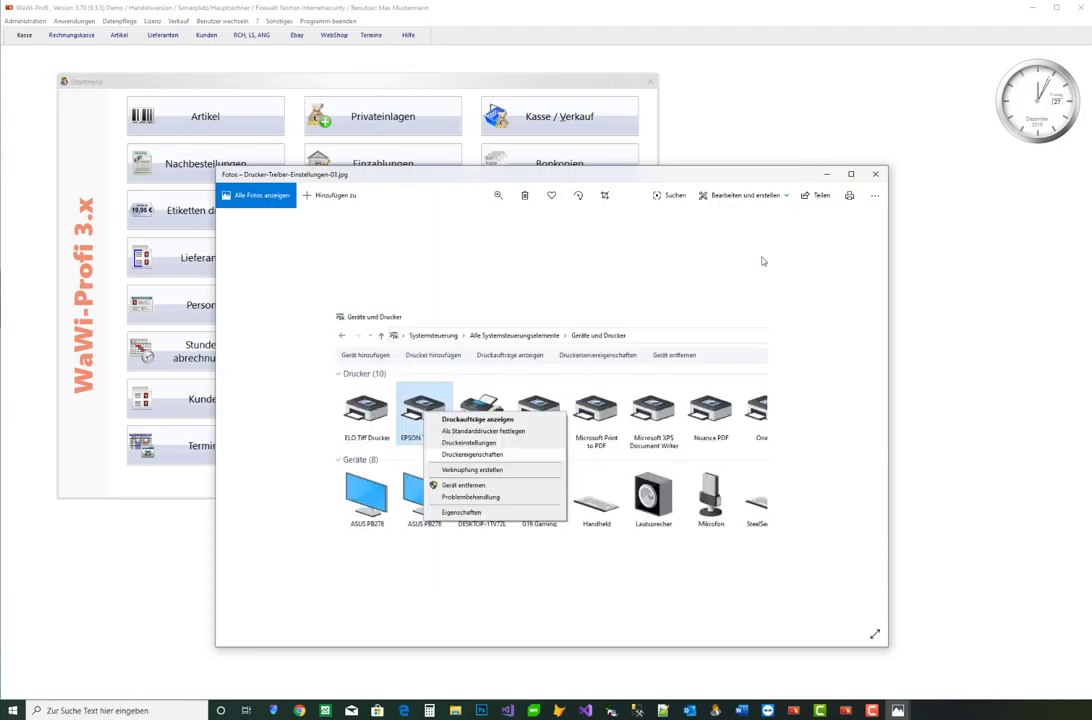
pyautogui.press('Left')
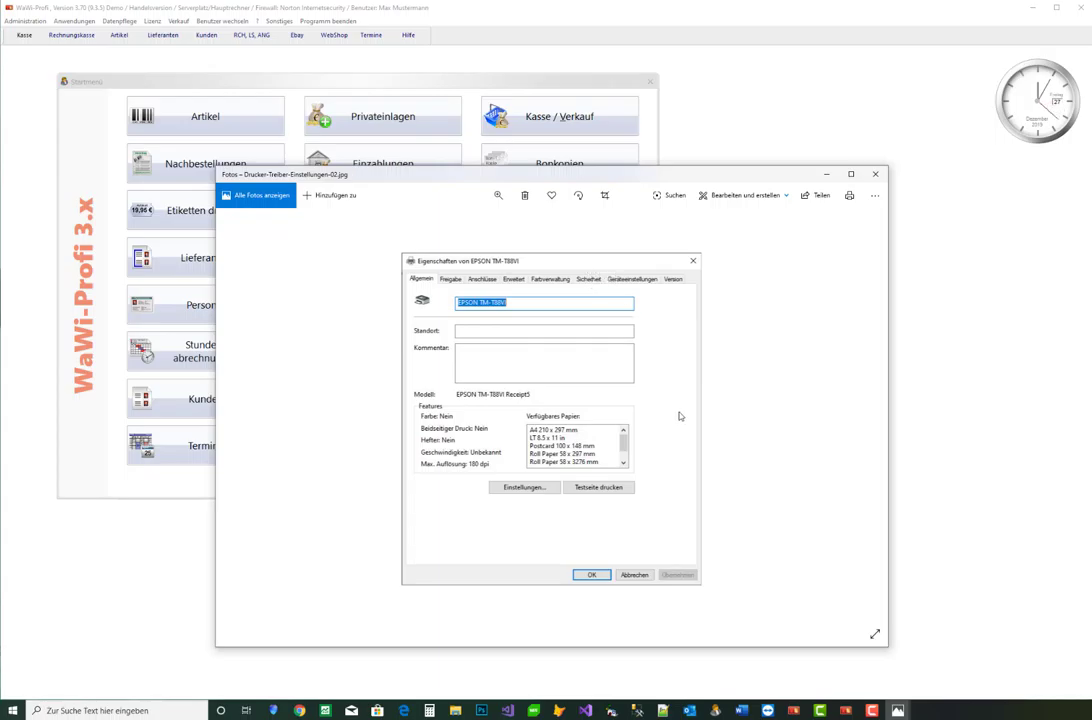
pyautogui.click(876, 176)
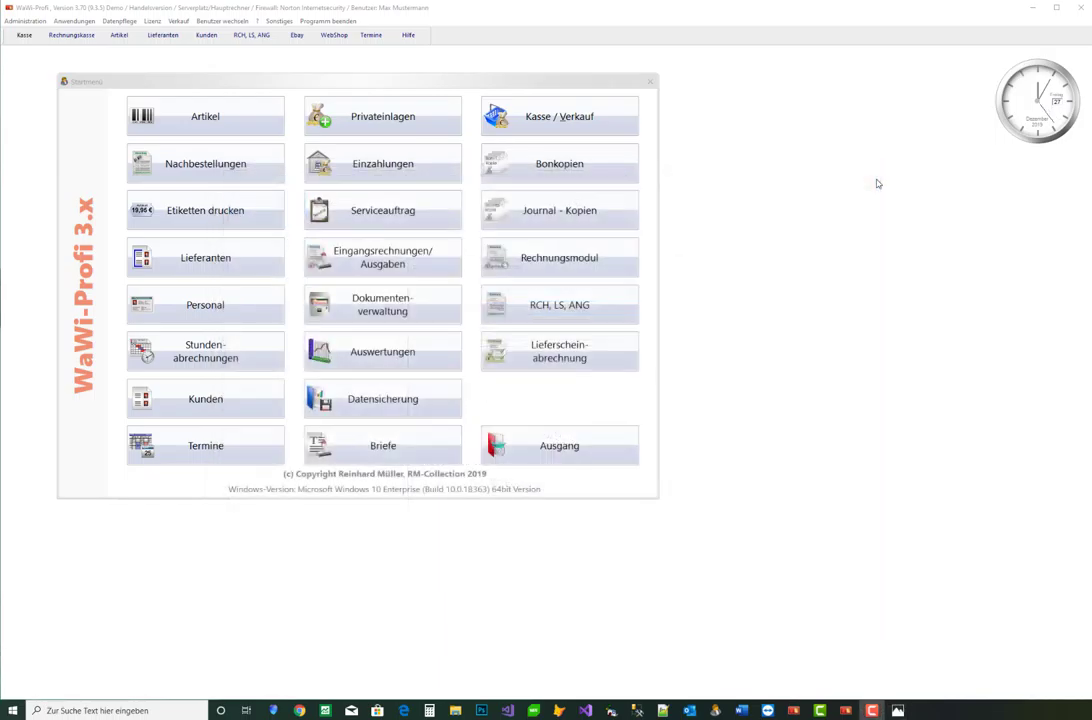
# Step: Open the Bon (Bar, Ec) report of the 80mm Bons in the Berichts-Designer and go to its footer sections
pyautogui.click(258, 21)
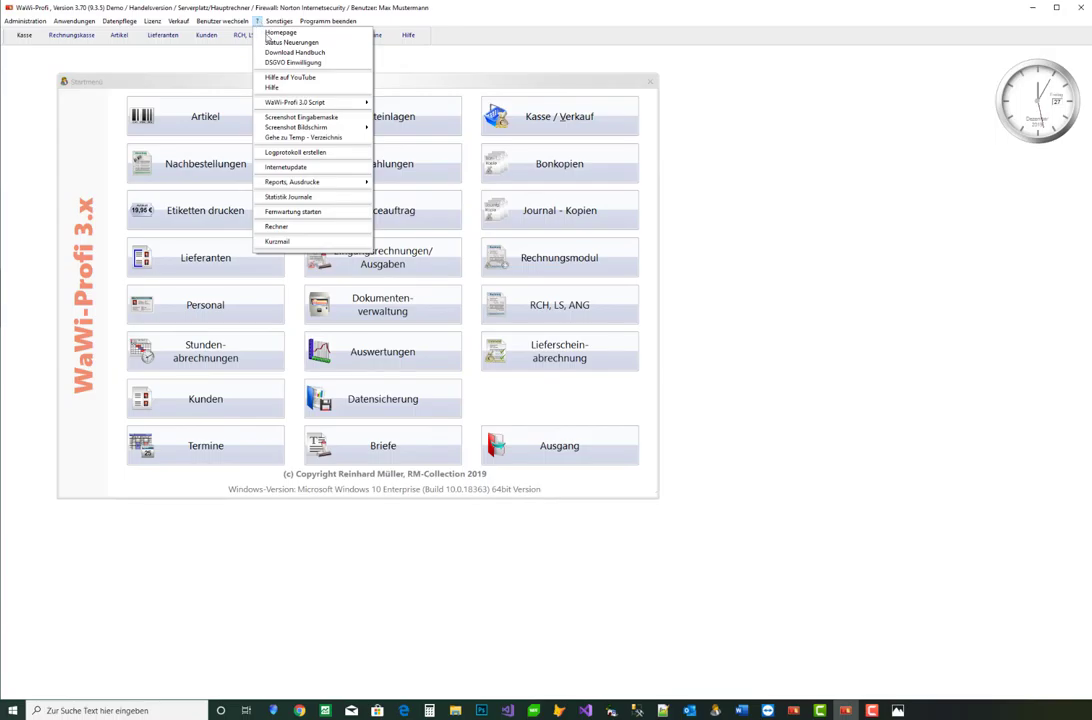
pyautogui.moveTo(328, 189)
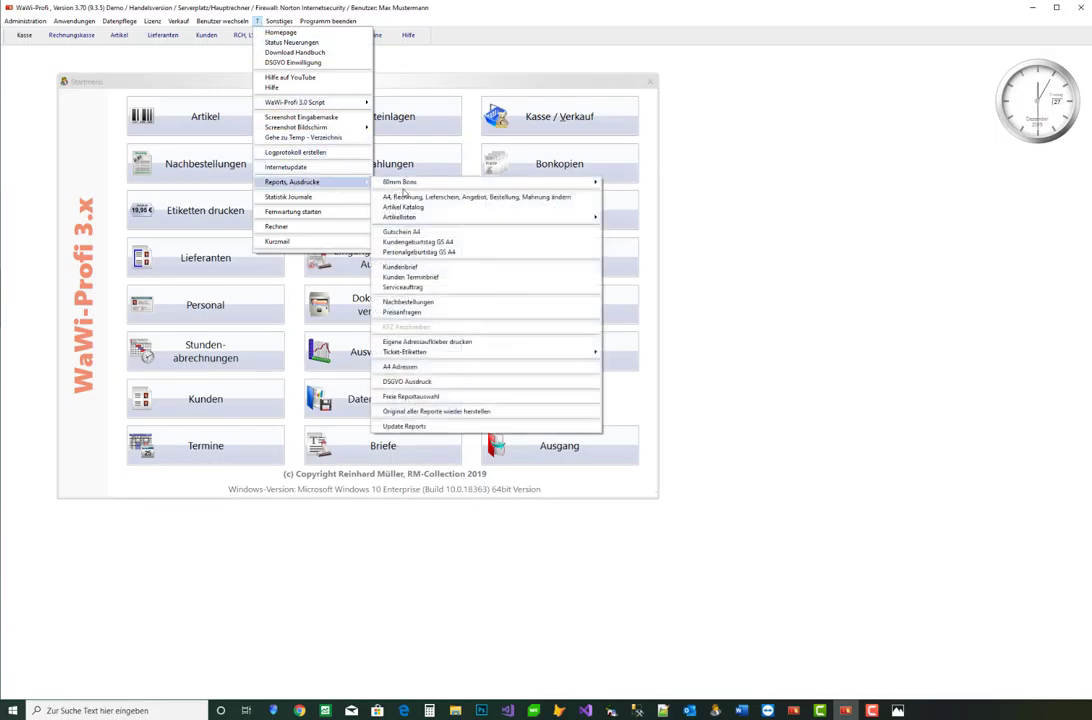
pyautogui.moveTo(407, 188)
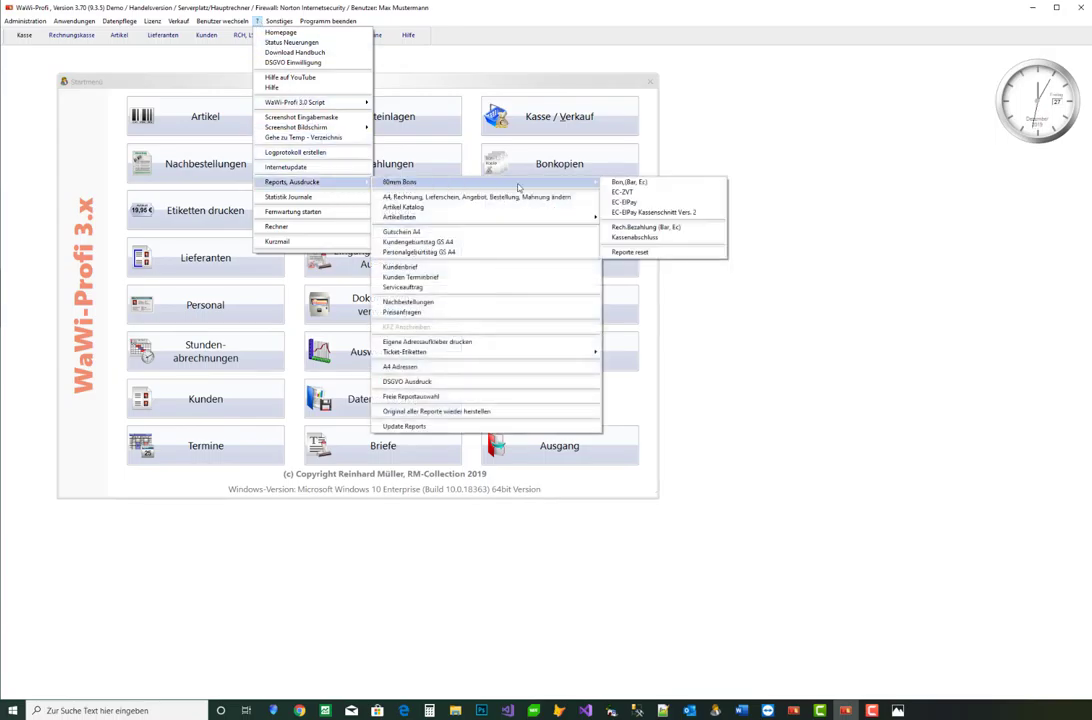
pyautogui.click(619, 184)
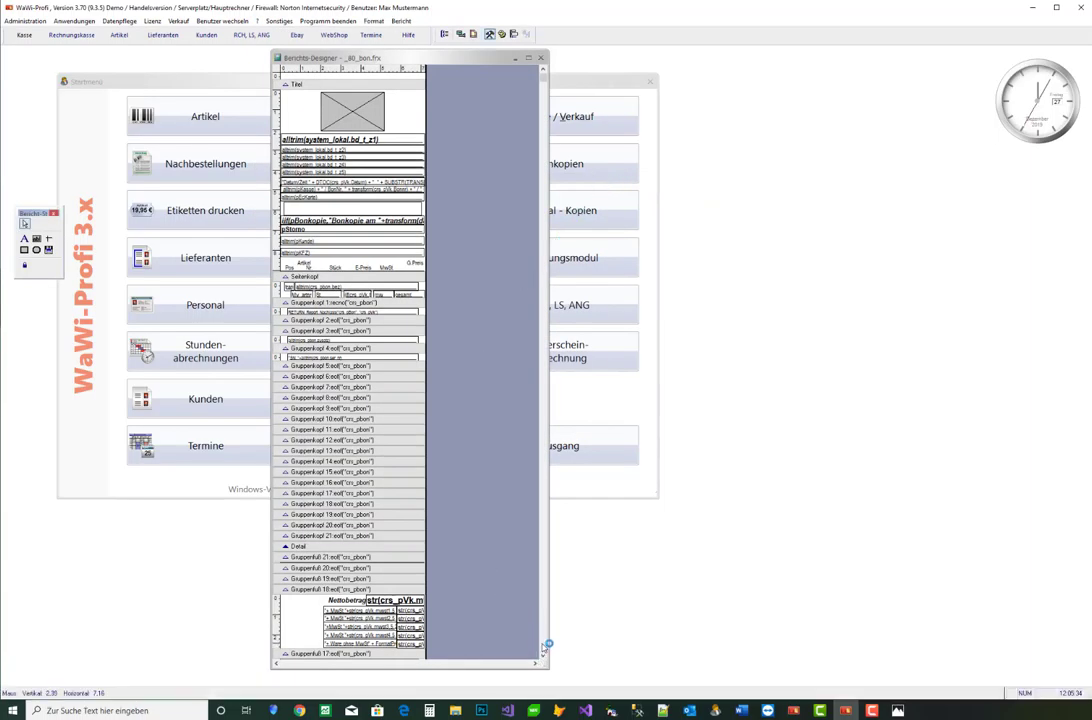
pyautogui.scroll(-10, 545, 648)
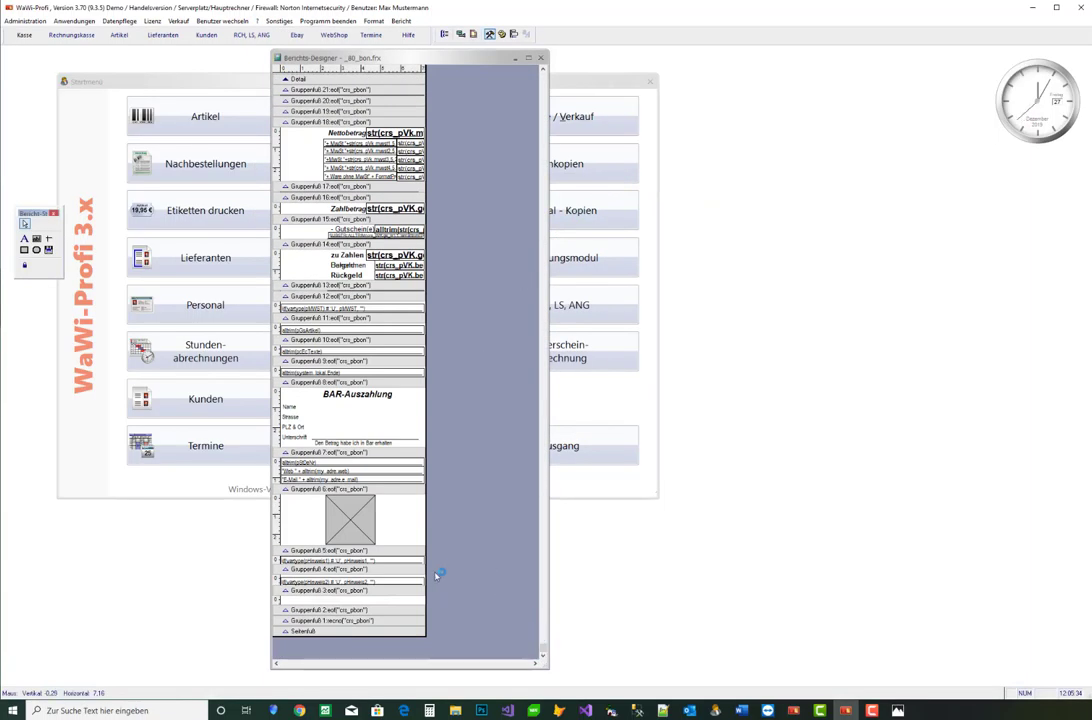
# Step: Shift the picture field below the E-Mail line horizontally to a Links position of about 1.21
pyautogui.click(376, 531)
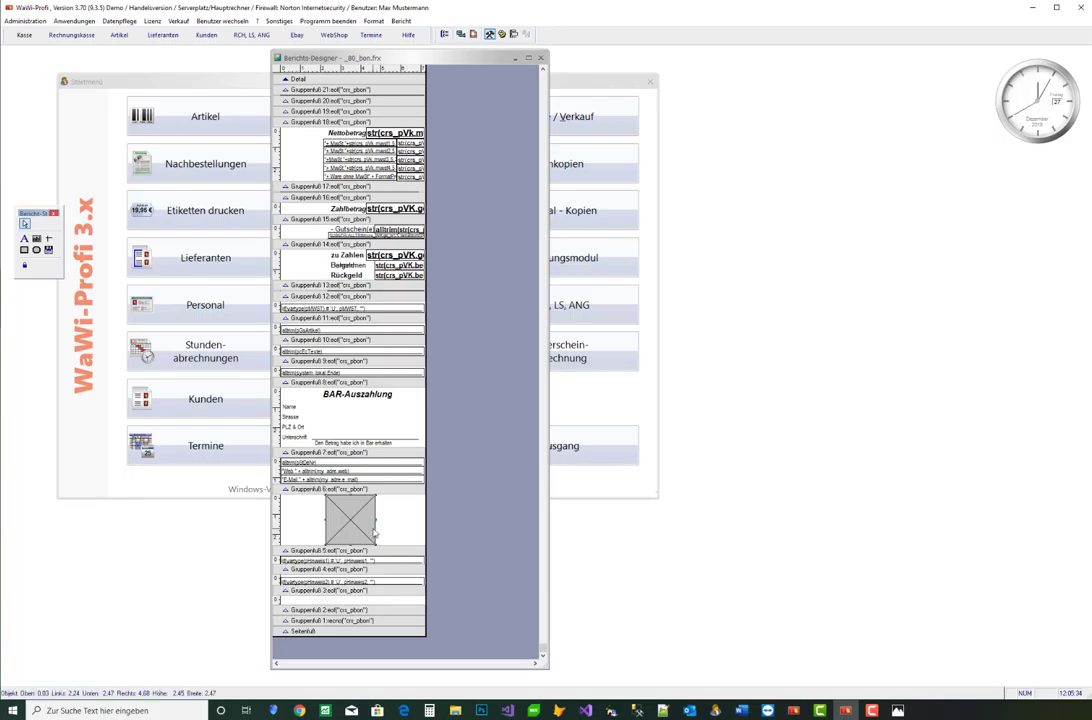
pyautogui.press('Right')
pyautogui.press('Right')
pyautogui.press('Right')
pyautogui.press('Right')
pyautogui.press('Right')
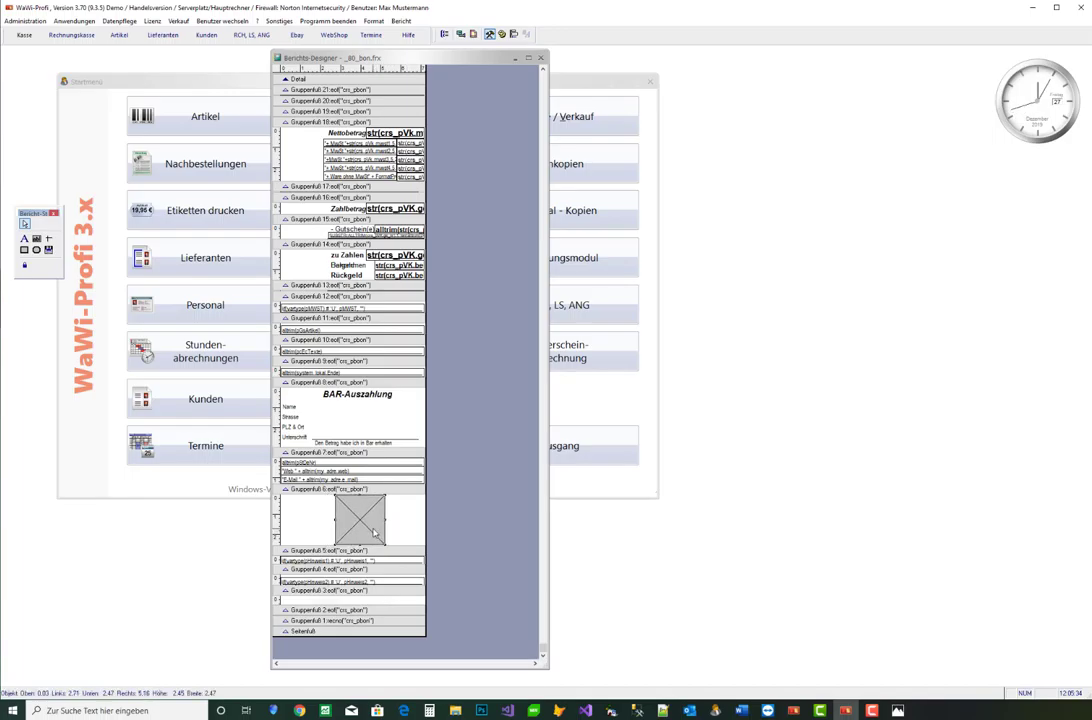
pyautogui.press('Left')
pyautogui.press('Left')
pyautogui.press('Left')
pyautogui.press('Left')
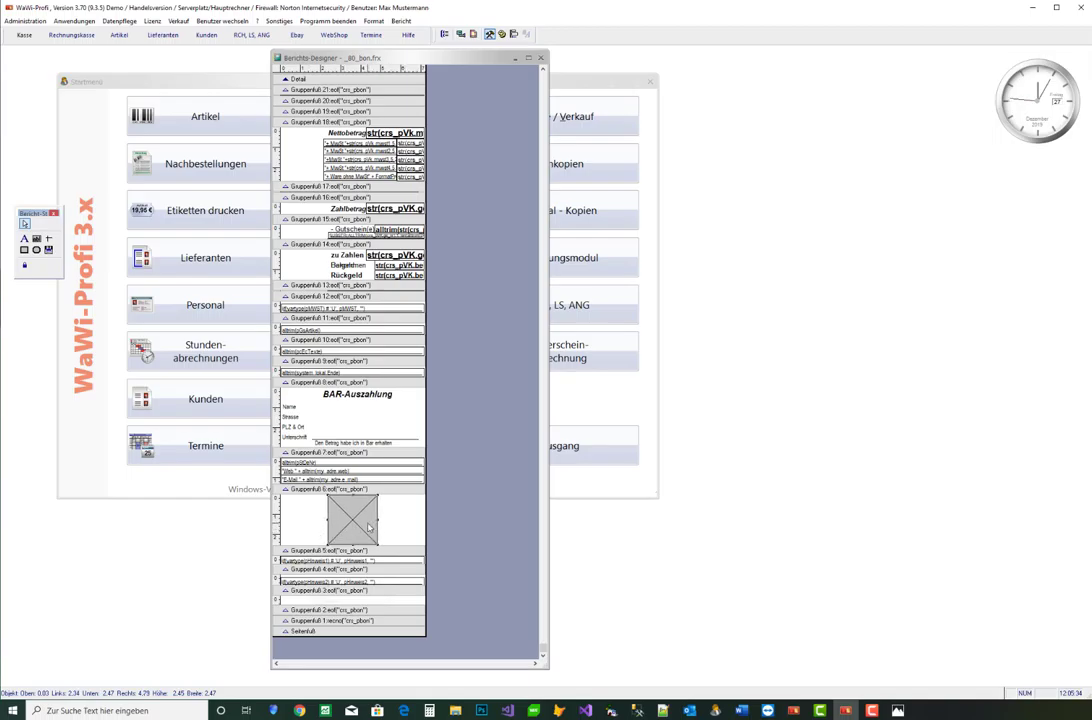
pyautogui.press('Left')
pyautogui.press('Left')
pyautogui.press('Left')
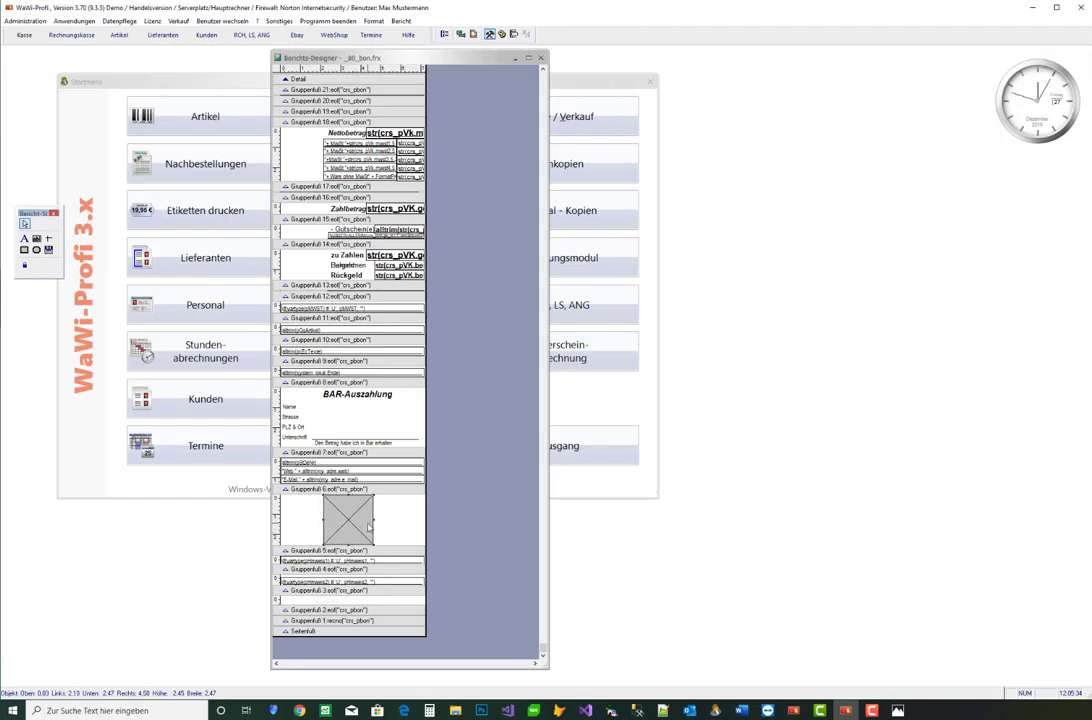
pyautogui.press('Left')
pyautogui.press('Left')
pyautogui.press('Left')
pyautogui.press('Left')
pyautogui.press('Left')
pyautogui.press('Left')
pyautogui.press('Left')
pyautogui.press('Left')
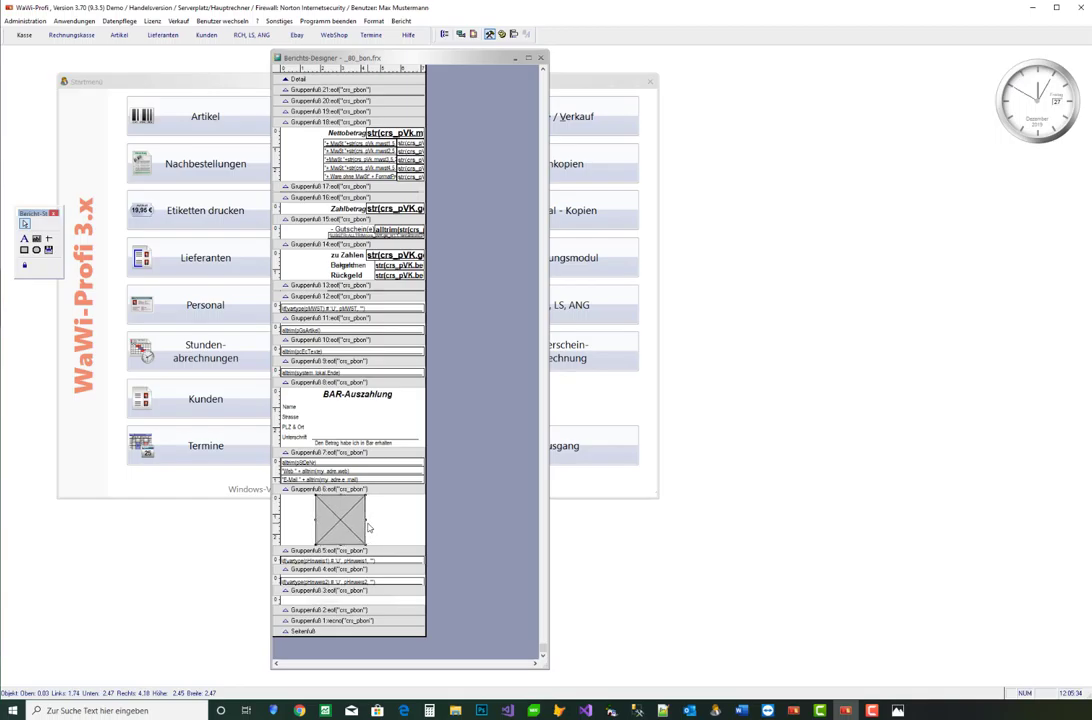
pyautogui.press('Left')
pyautogui.press('Left')
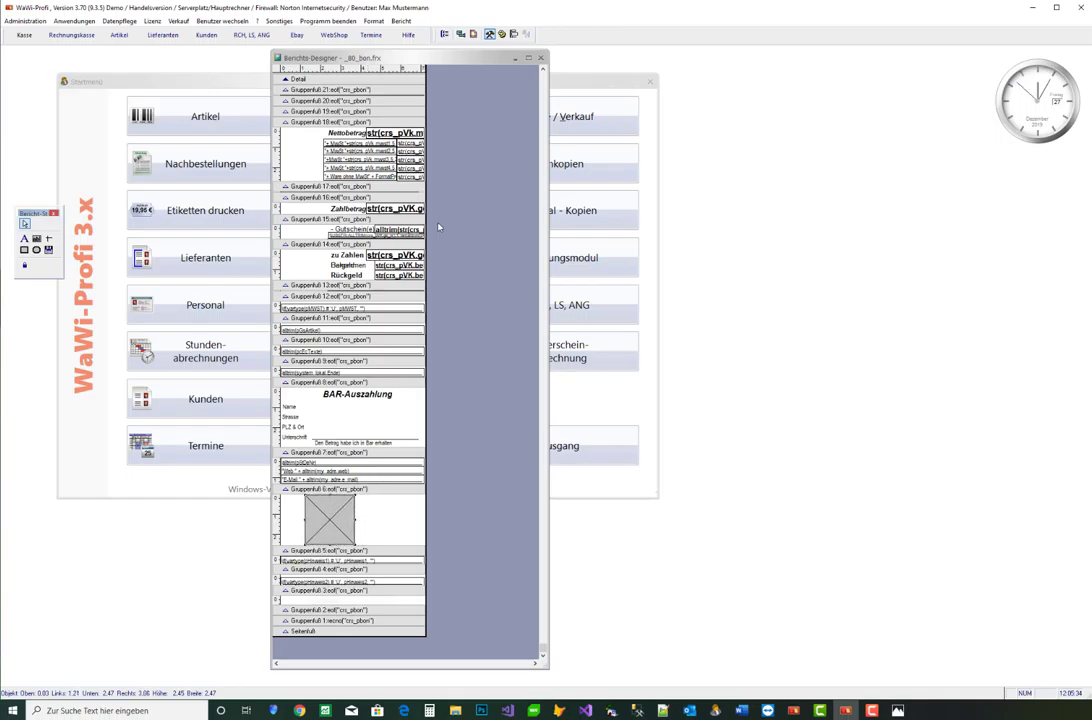
# Step: Close the receipt report in the Berichts-Designer without saving the changes
pyautogui.click(541, 59)
pyautogui.click(501, 390)
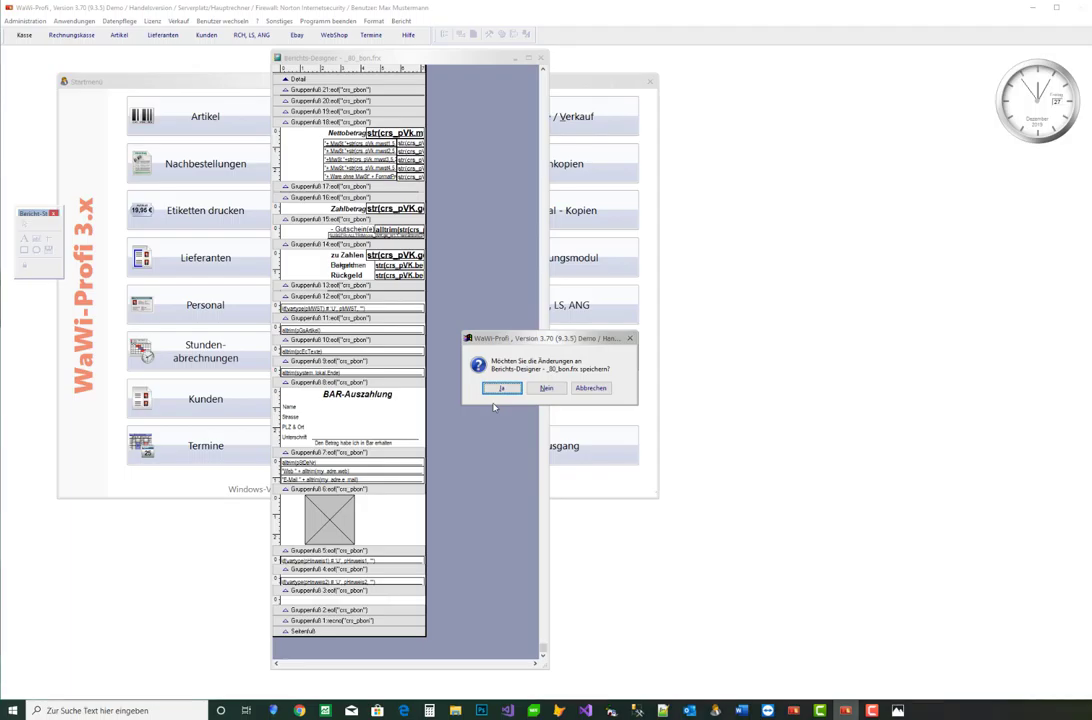
pyautogui.click(547, 390)
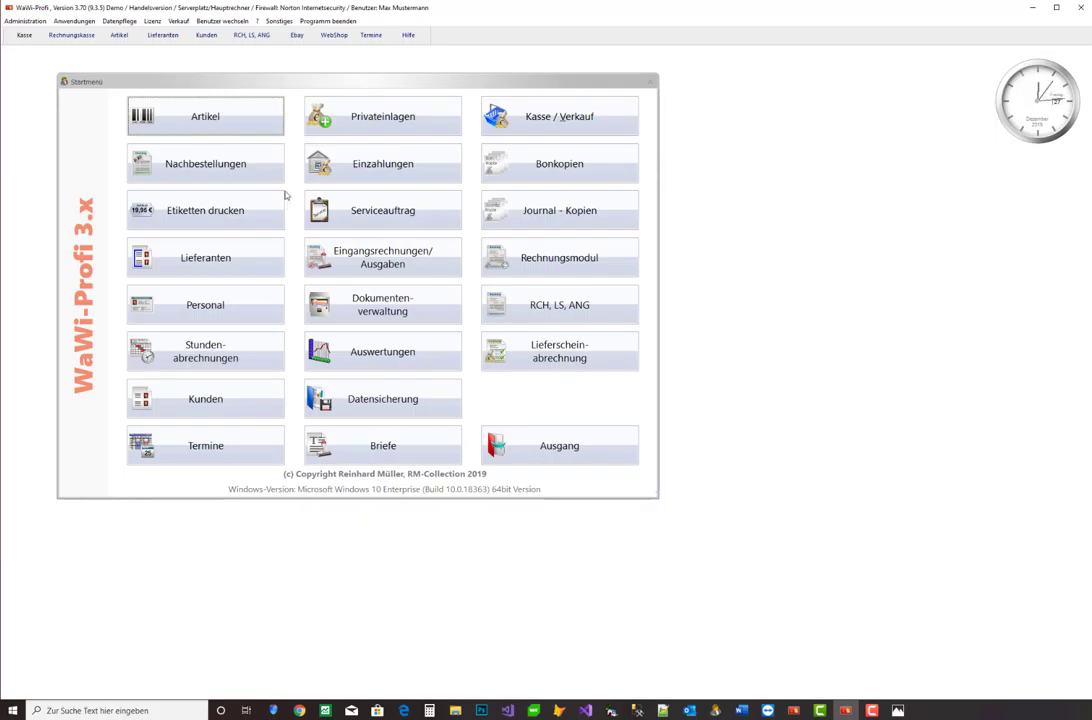
pyautogui.click(257, 21)
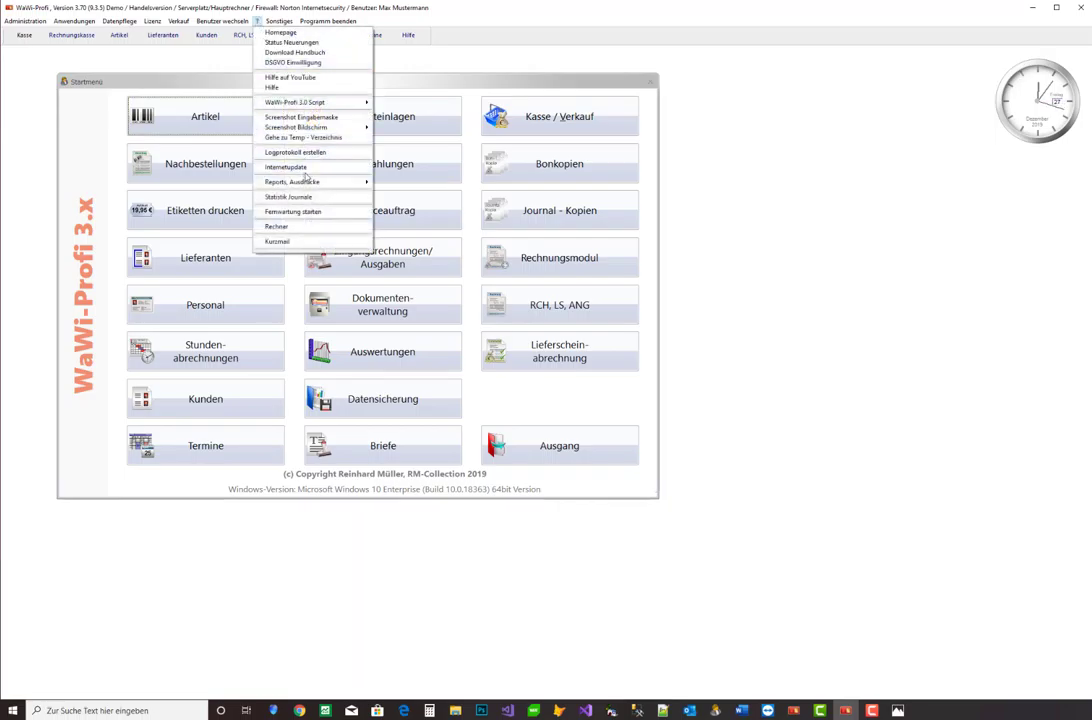
pyautogui.moveTo(307, 184)
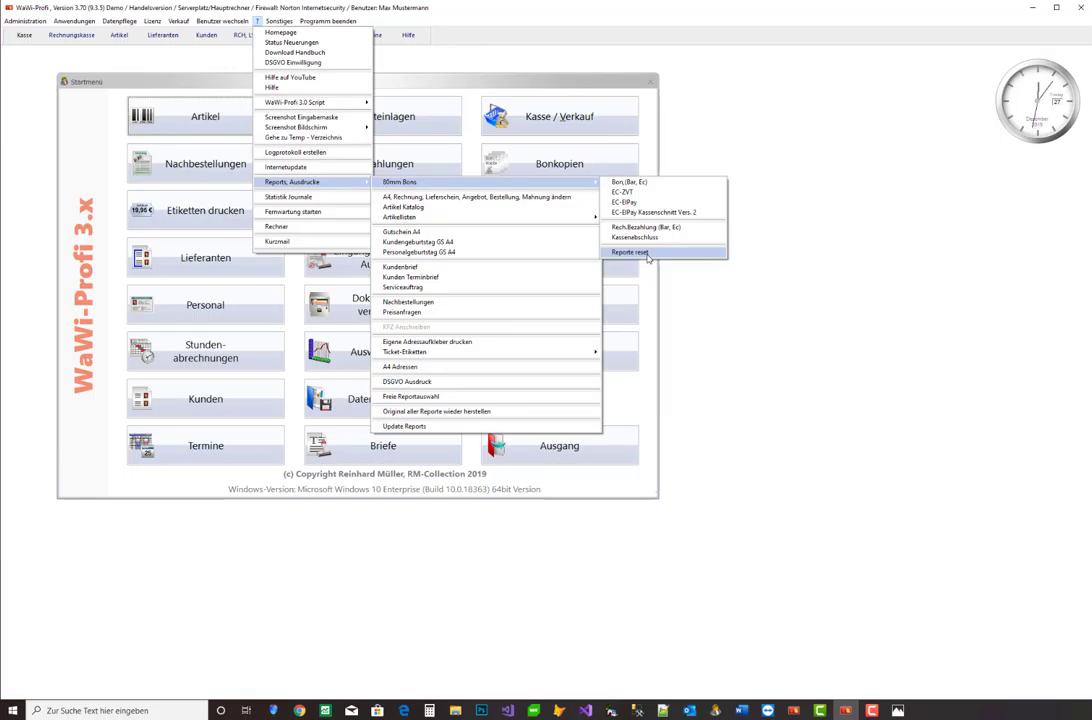
pyautogui.click(819, 317)
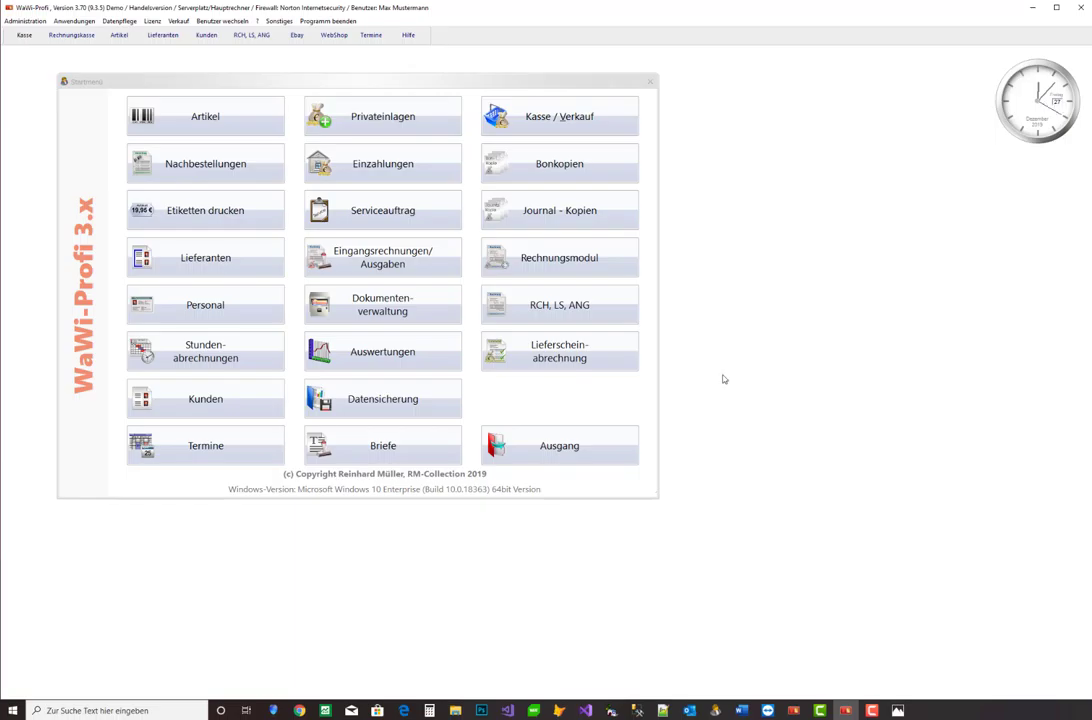
# Step: Check the option Grund bei Preisreduzierungen erzwingen in the cash register's Leistungsmerkmale settings, and close the Verwaltung window
pyautogui.click(607, 250)
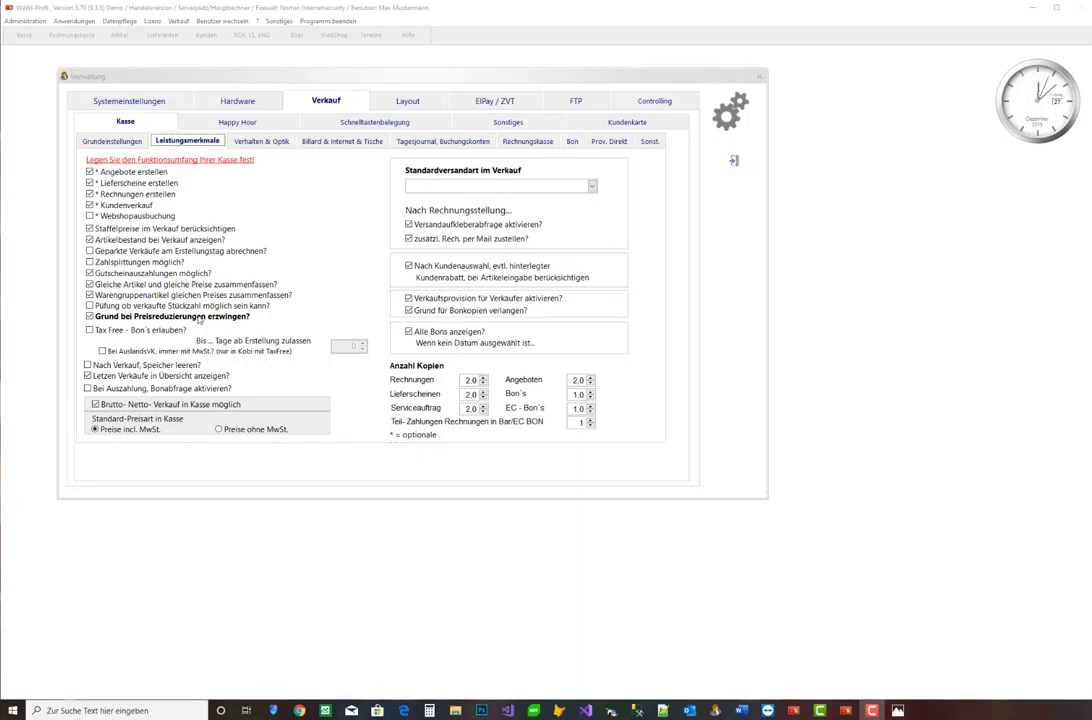
pyautogui.click(733, 160)
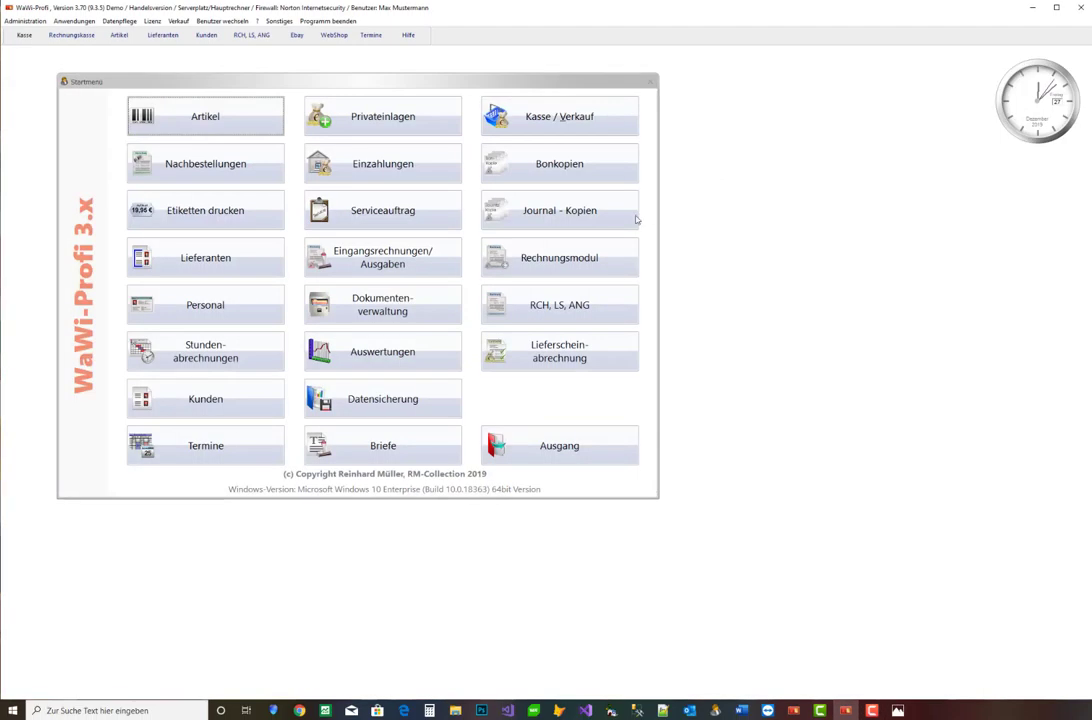
# Step: Open Kasse / Verkauf and add the blue Damenhose "Elegance" from the Damenhosen group to the sale
pyautogui.click(556, 125)
pyautogui.click(431, 370)
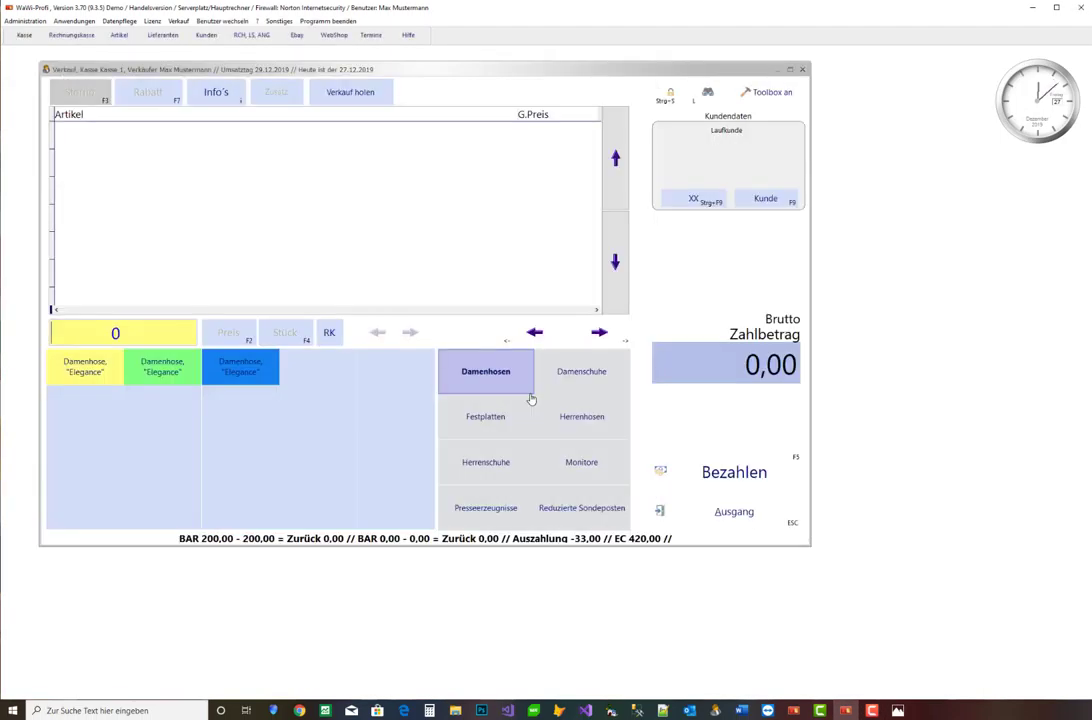
pyautogui.click(235, 368)
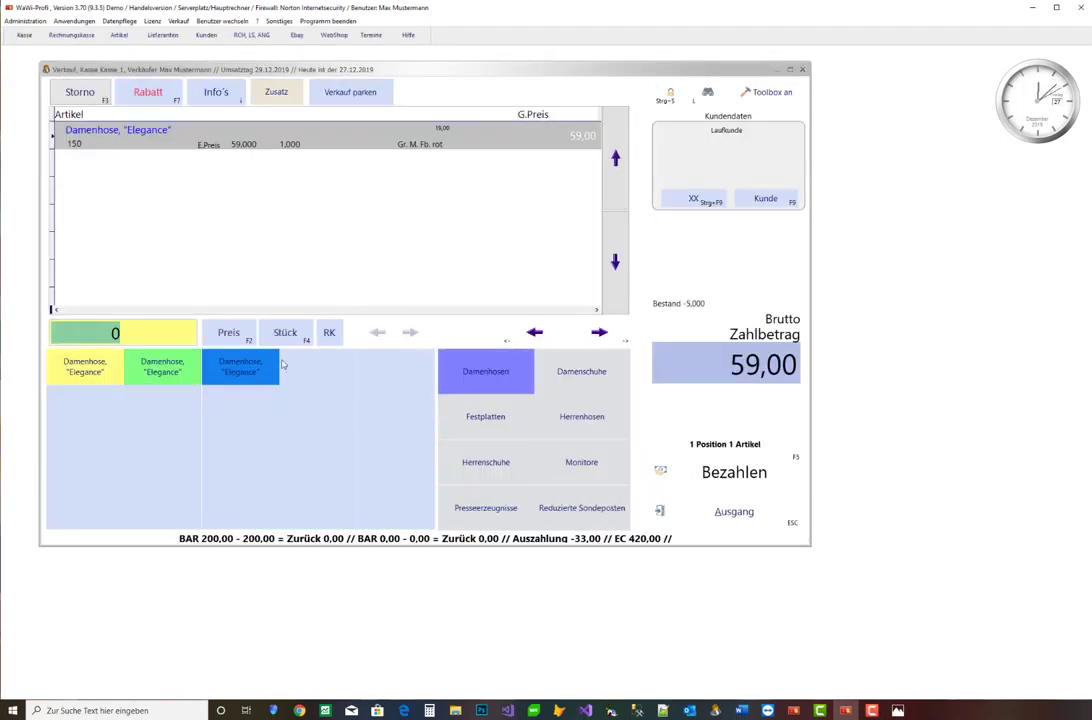
# Step: Set the price of the Damenhose "Elegance" to 30
pyautogui.click(229, 333)
pyautogui.click(460, 367)
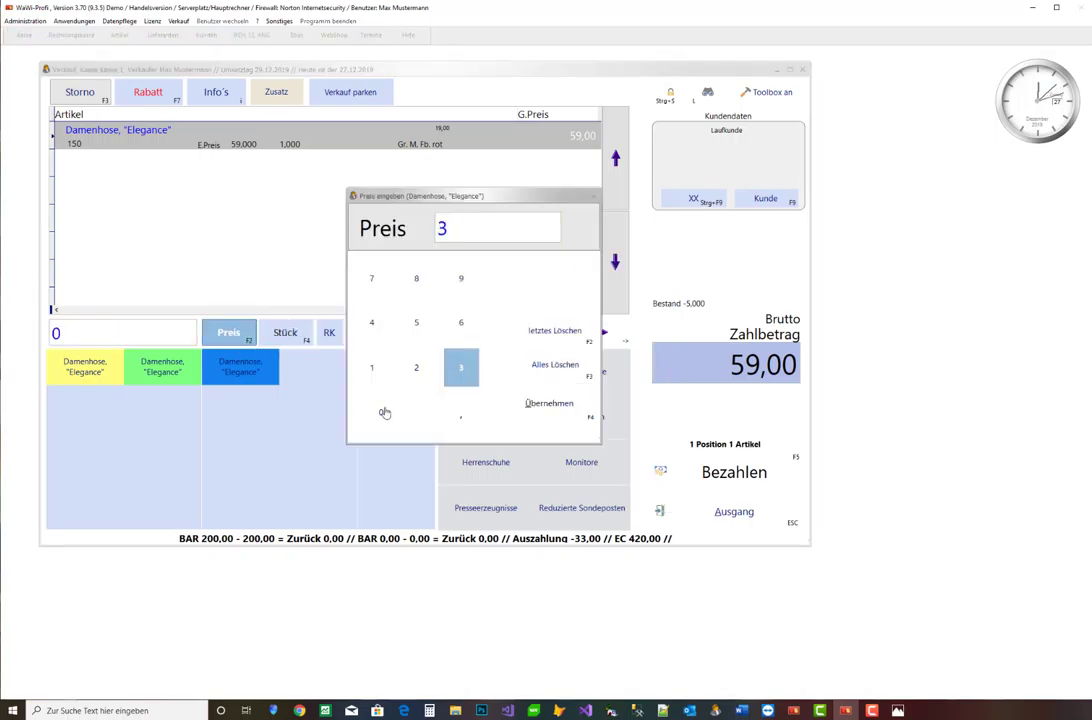
pyautogui.click(381, 411)
pyautogui.click(570, 420)
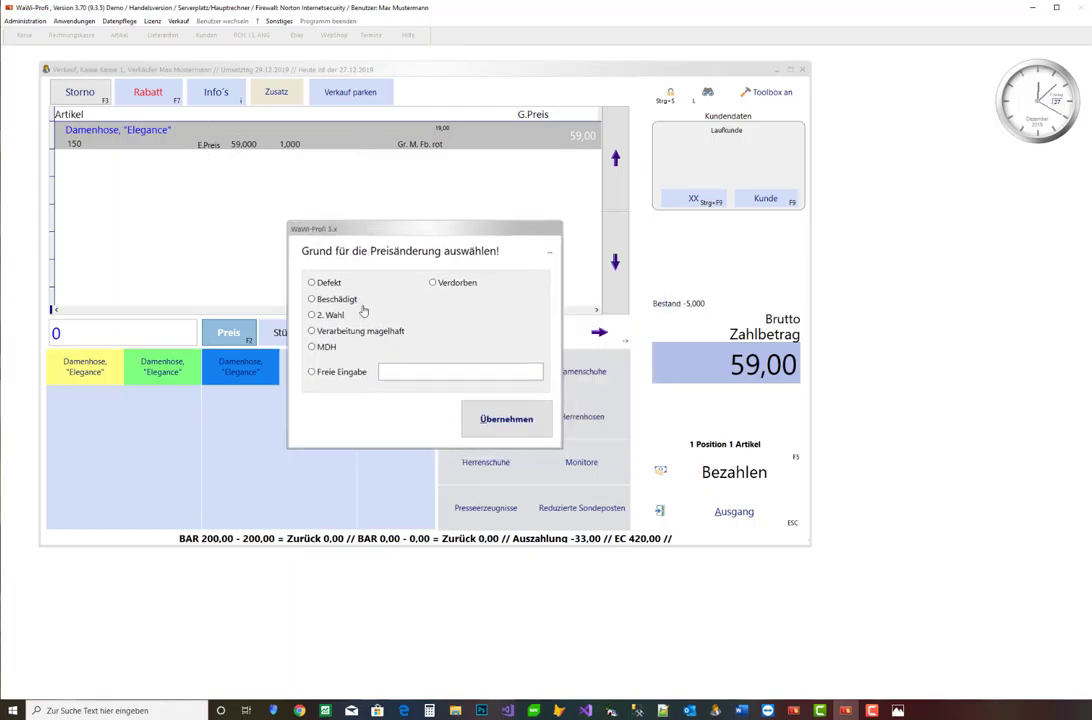
# Step: Inspect the editable list of standard reasons for price changes, and close it without changes
pyautogui.click(549, 251)
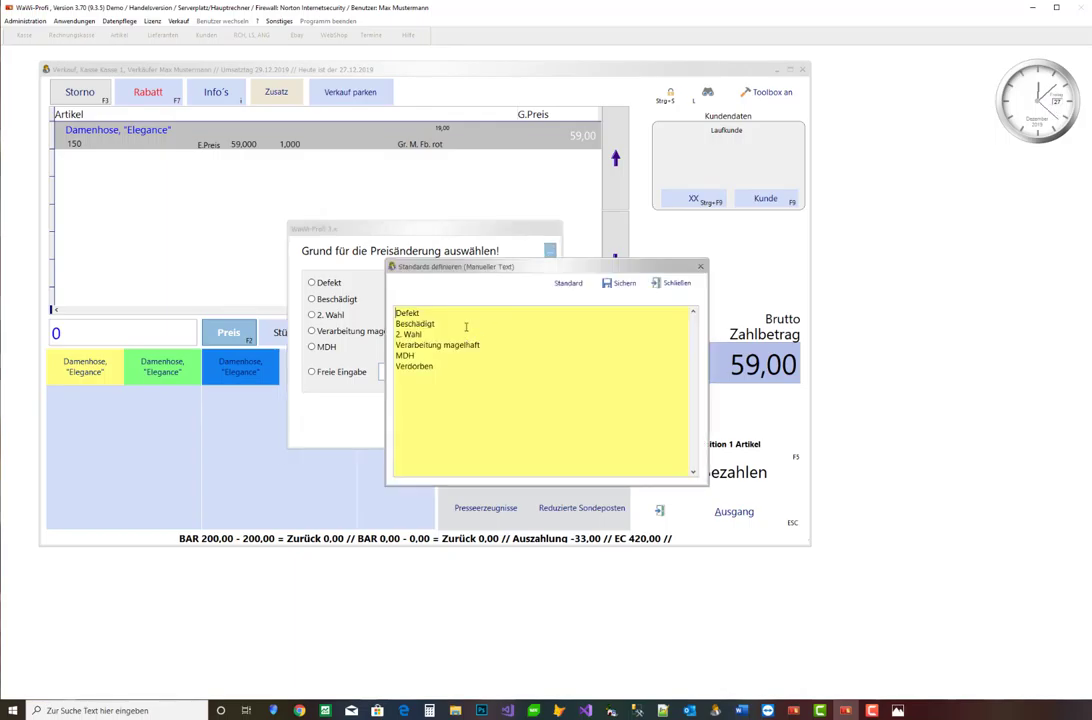
pyautogui.hotkey('ctrl', 'a')
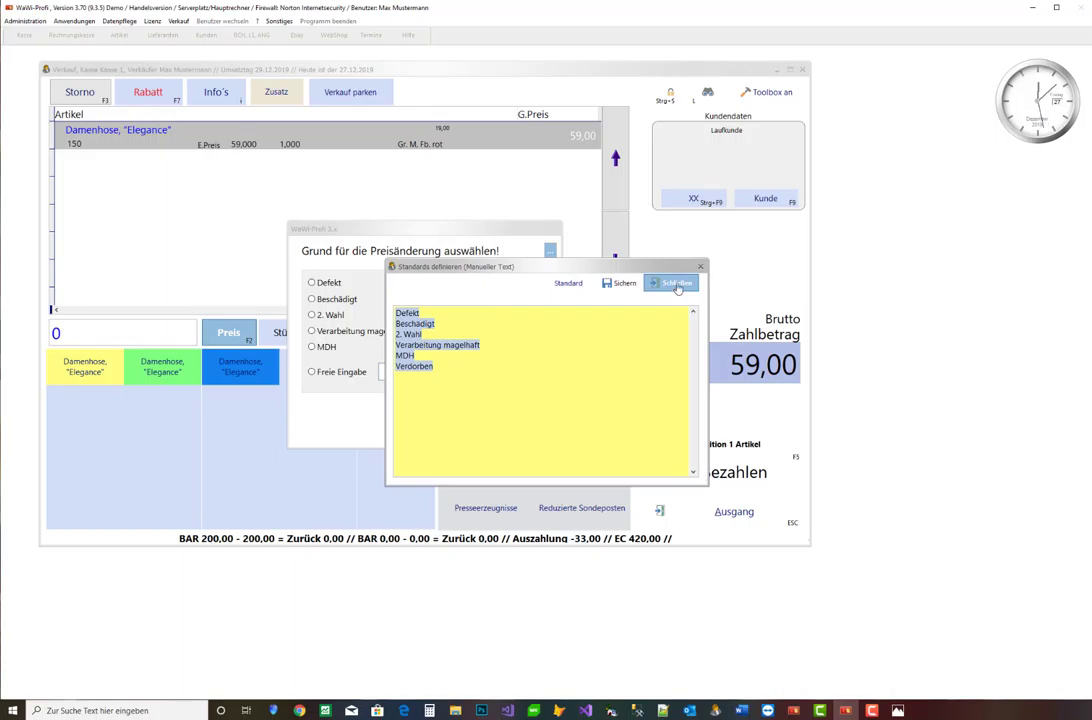
pyautogui.click(679, 288)
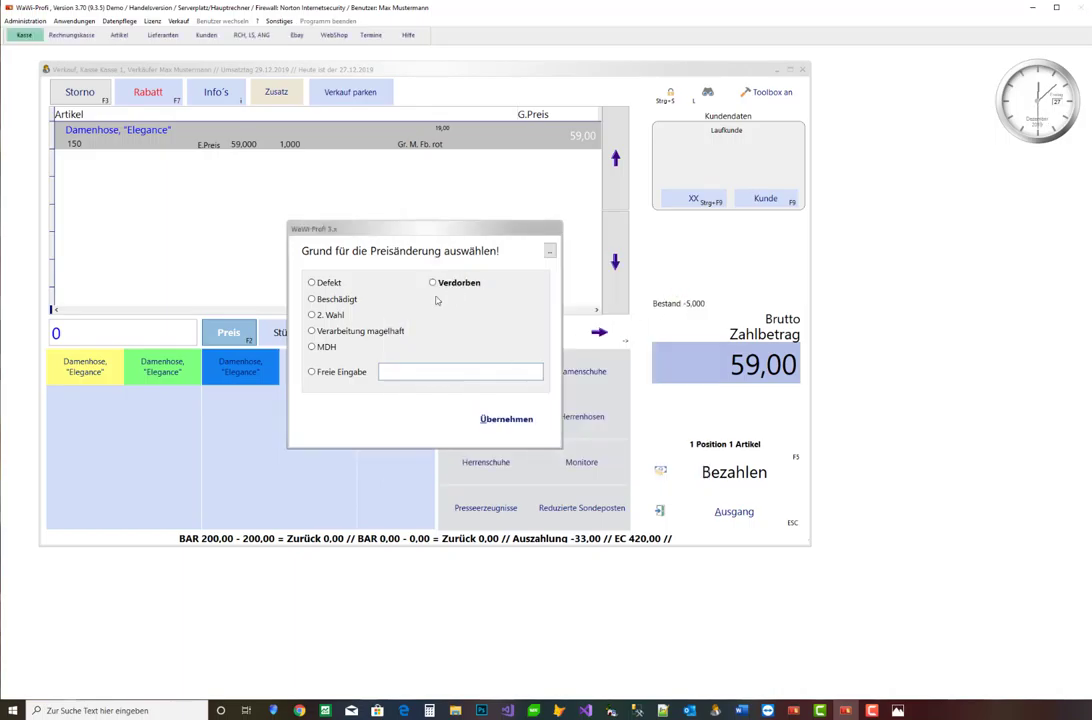
# Step: Apply 2. Wahl as the reason for the price change, and cancel the Damenhose item with Storno
pyautogui.click(333, 315)
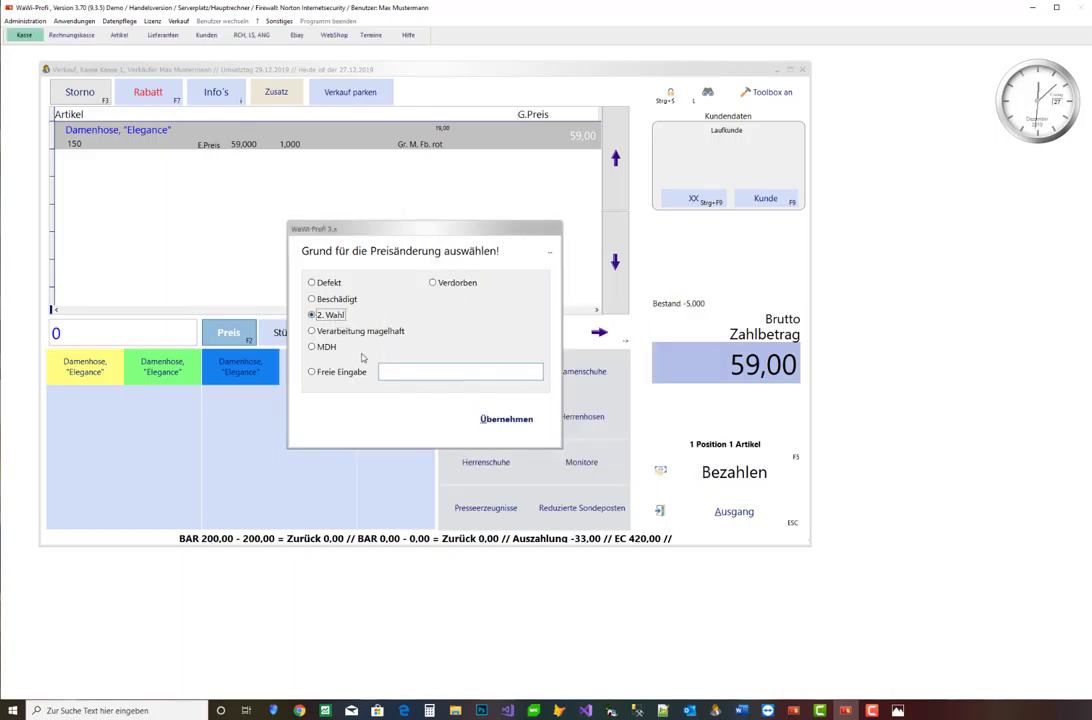
pyautogui.click(506, 418)
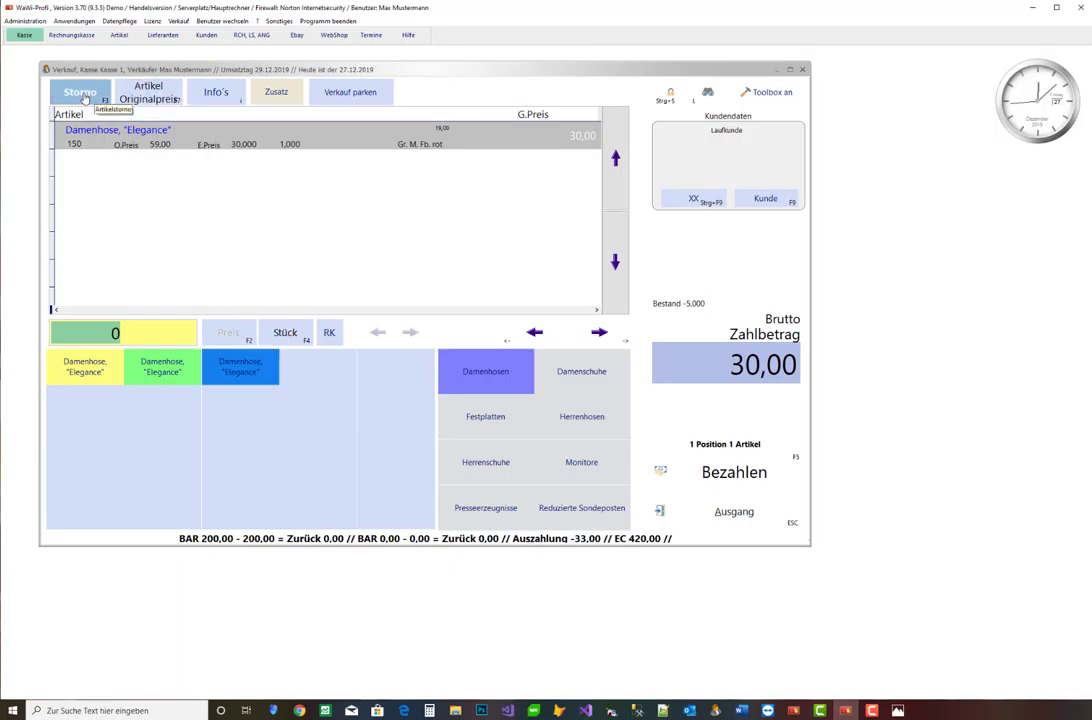
pyautogui.click(78, 90)
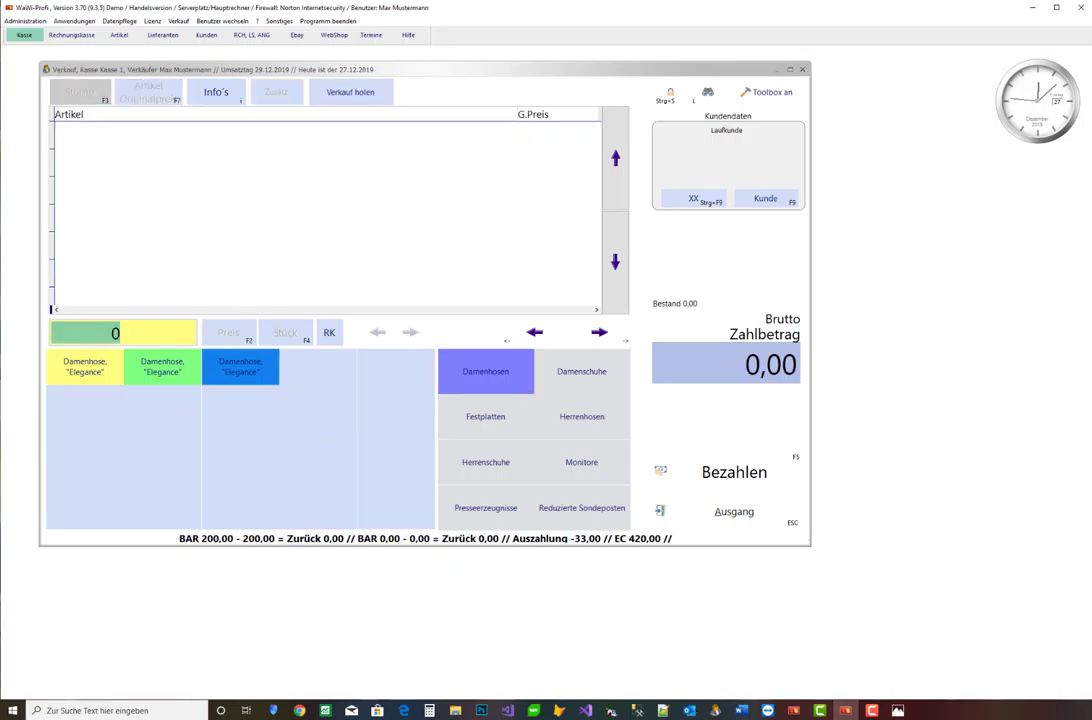